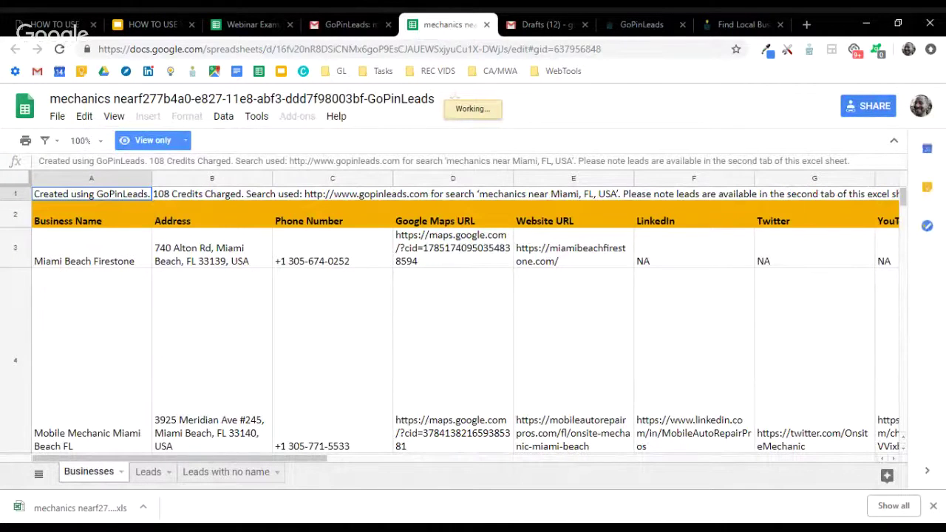
Make a copy of the mechanics leads spreadsheet named "The Name Of The Document" in My Drive.
{"action": "left_click", "coordinate": [365, 26]}
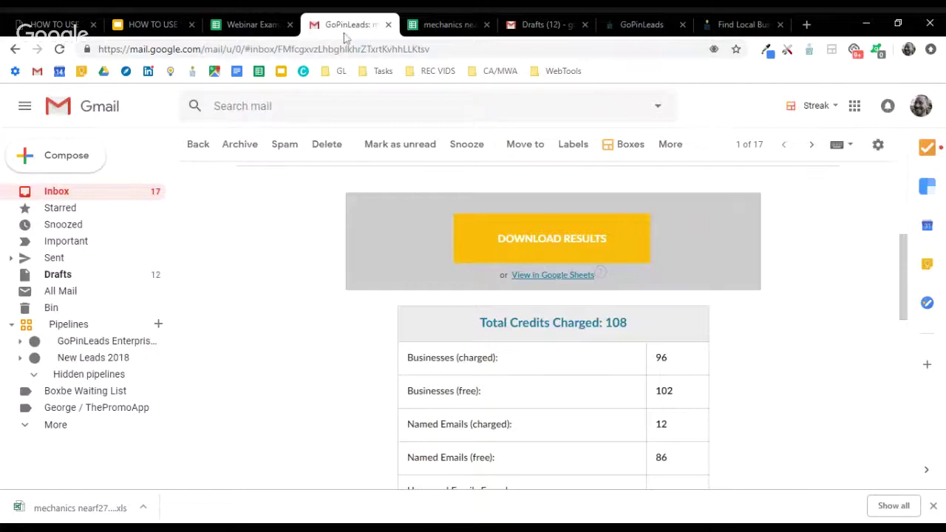
{"action": "left_click", "coordinate": [441, 23]}
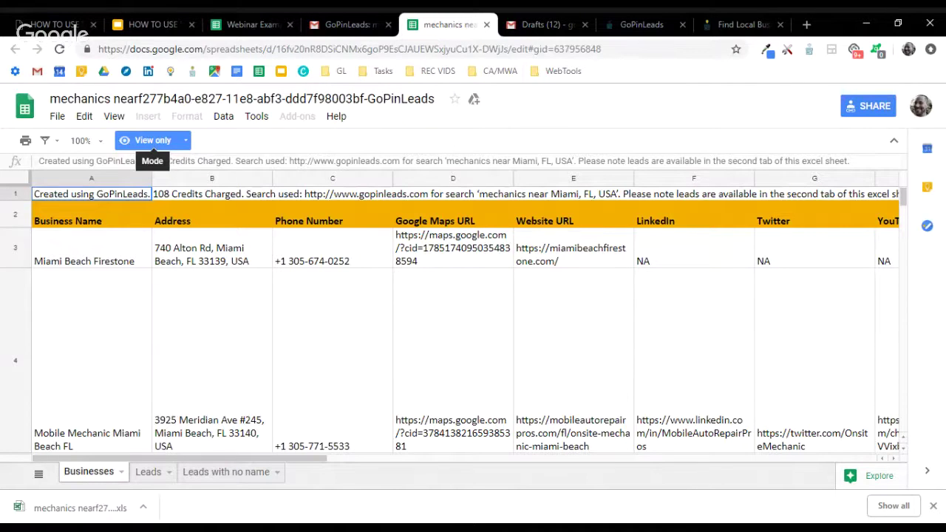
{"action": "left_click", "coordinate": [57, 118]}
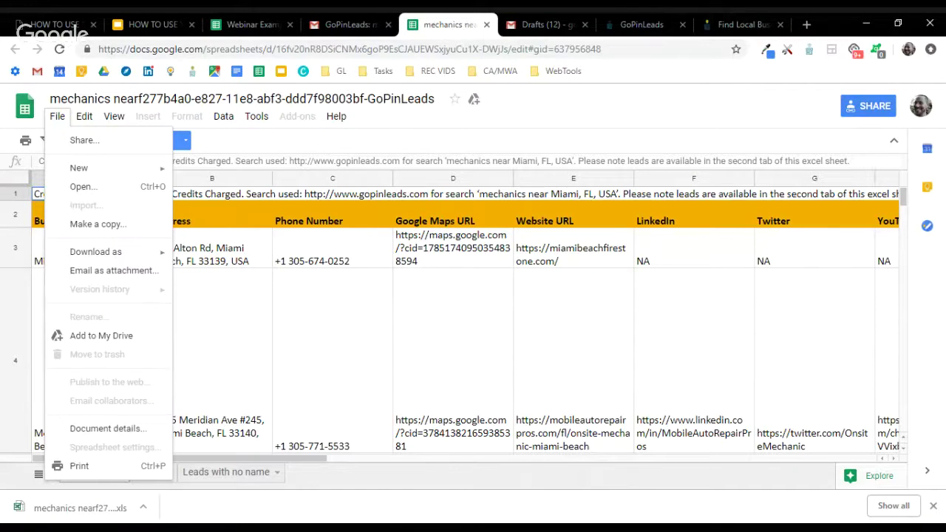
{"action": "left_click", "coordinate": [147, 231]}
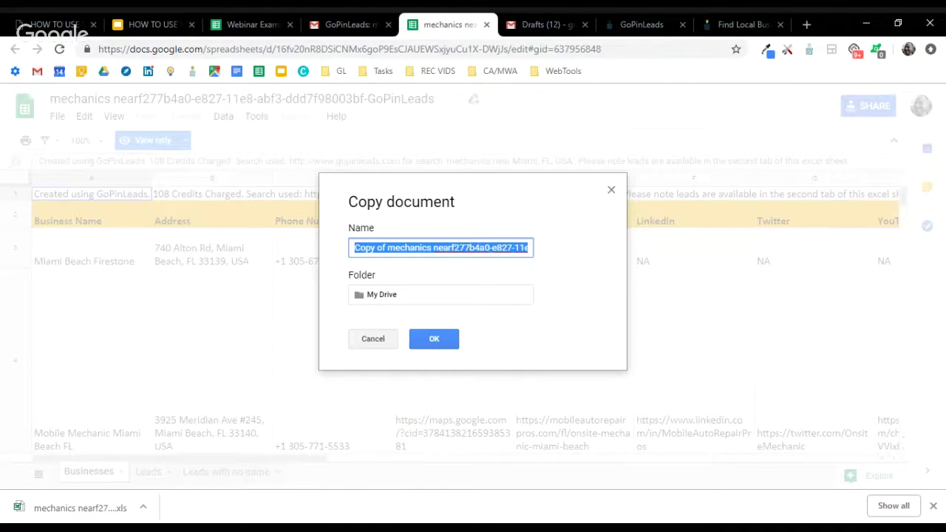
{"action": "type", "text": "The "}
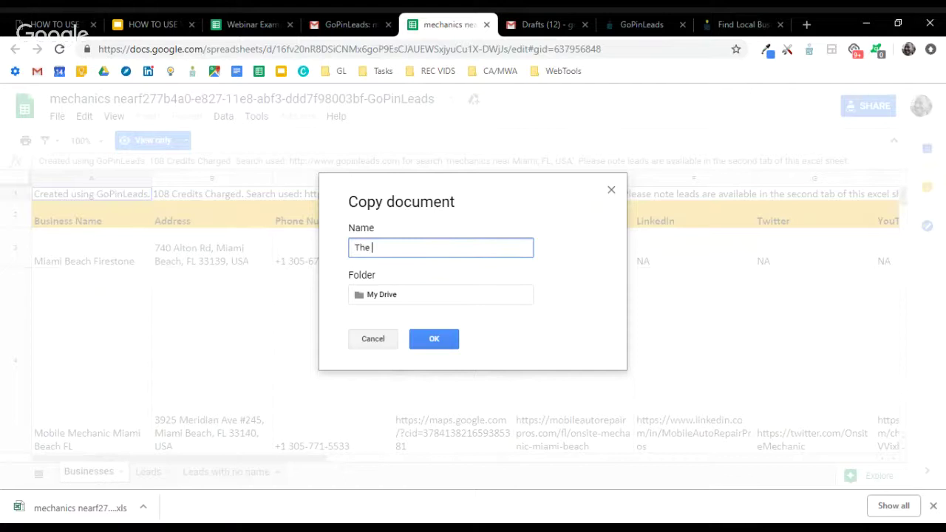
{"action": "type", "text": "Name Of The Document"}
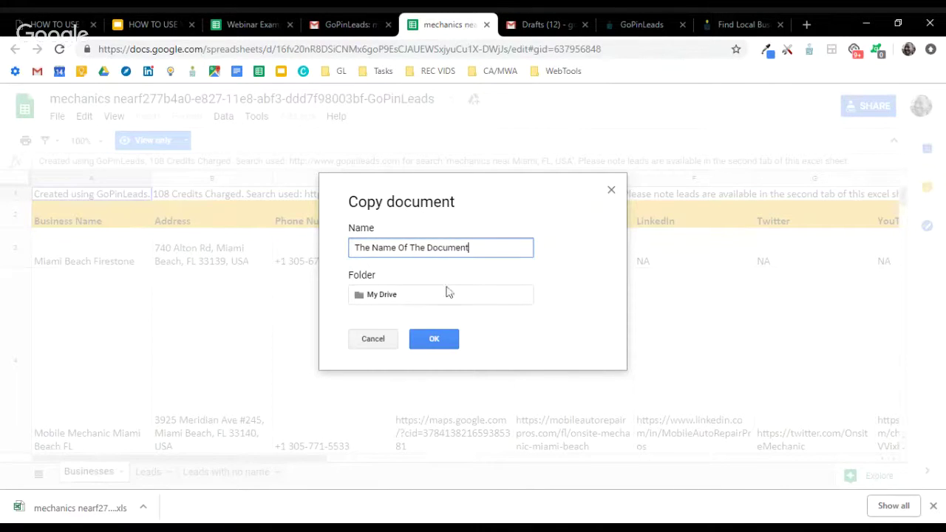
{"action": "key", "text": "Tab"}
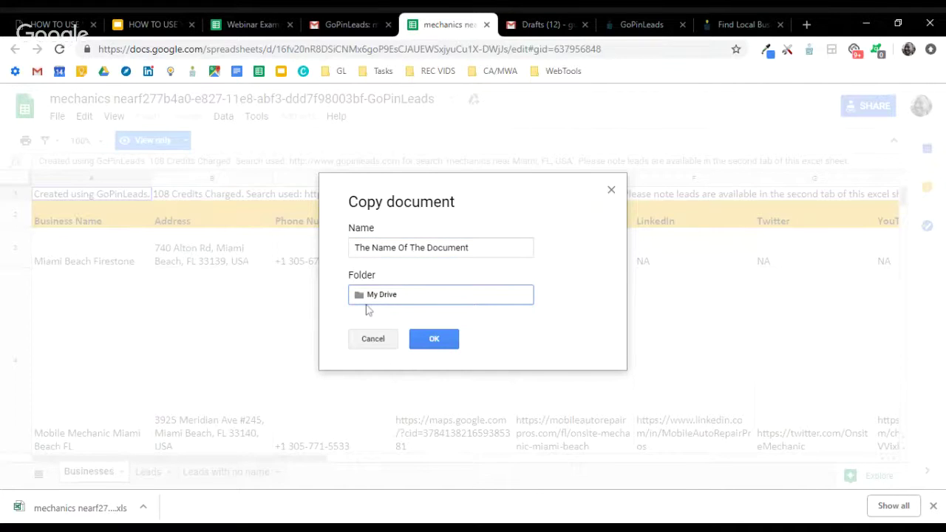
{"action": "left_click", "coordinate": [372, 302]}
{"action": "left_click", "coordinate": [376, 301]}
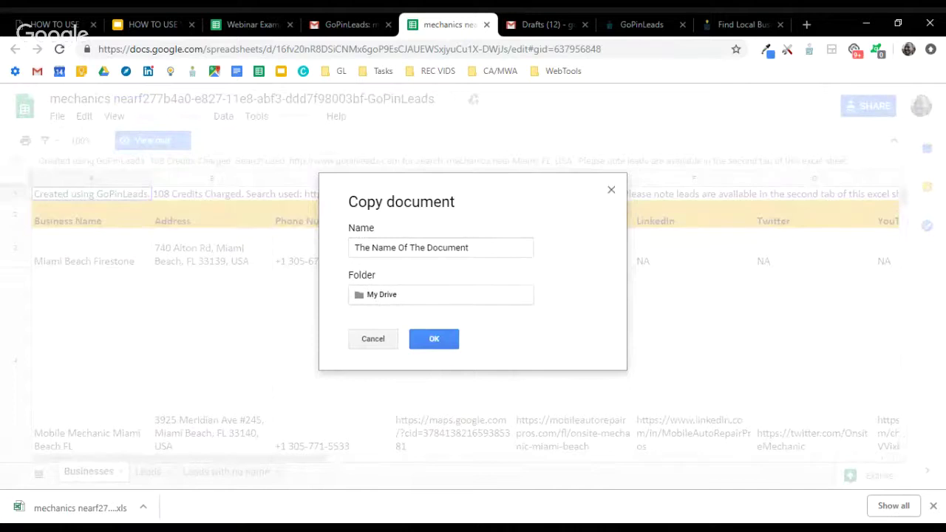
{"action": "left_click", "coordinate": [444, 340]}
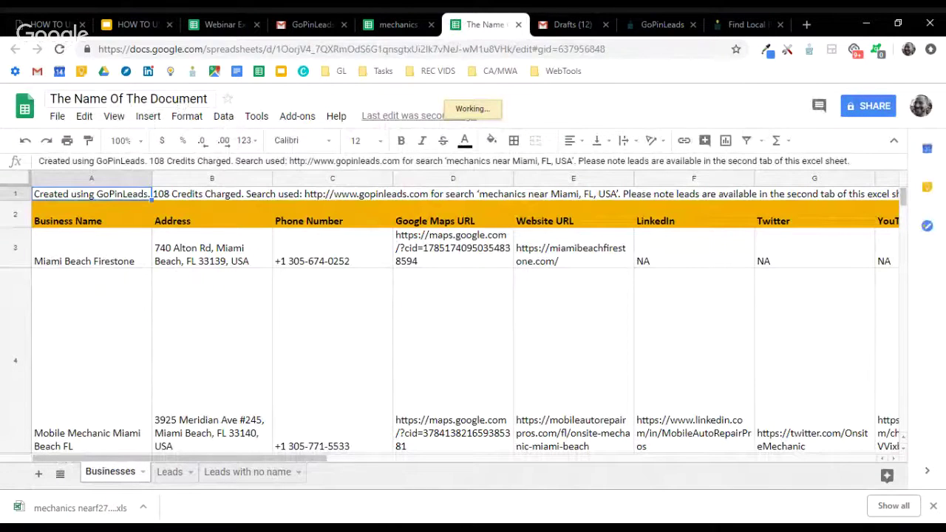
Close the original view-only spreadsheet and delete the GoPinLeads note row above the headers in the copy's Businesses sheet.
{"action": "left_click", "coordinate": [431, 25]}
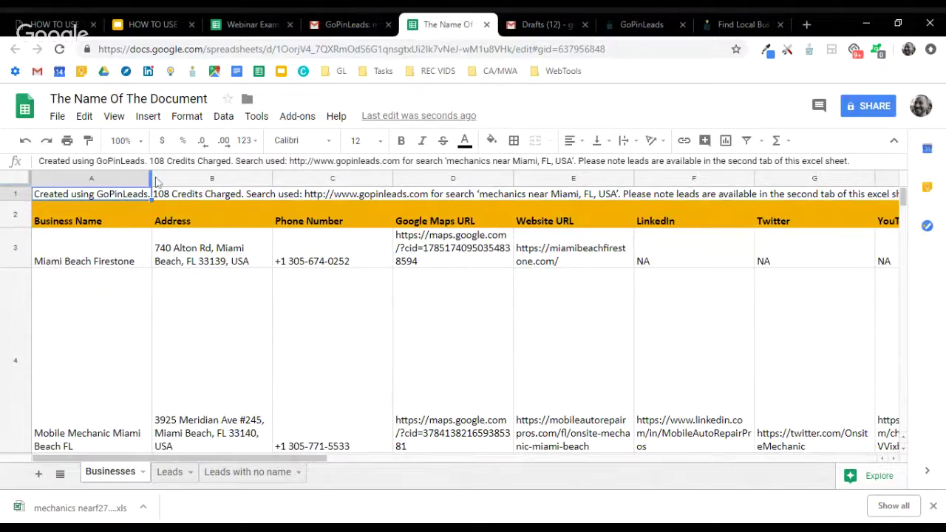
{"action": "right_click", "coordinate": [24, 194]}
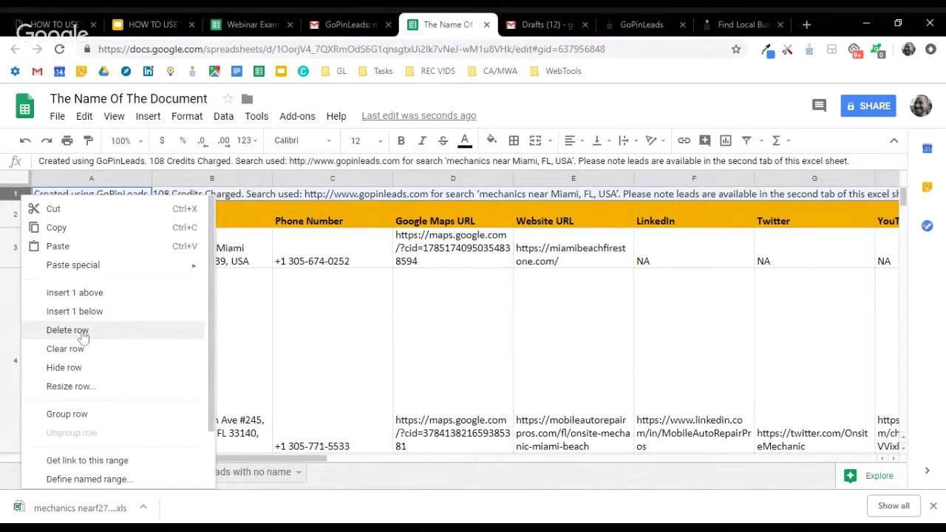
{"action": "left_click", "coordinate": [83, 333]}
{"action": "left_click", "coordinate": [229, 347]}
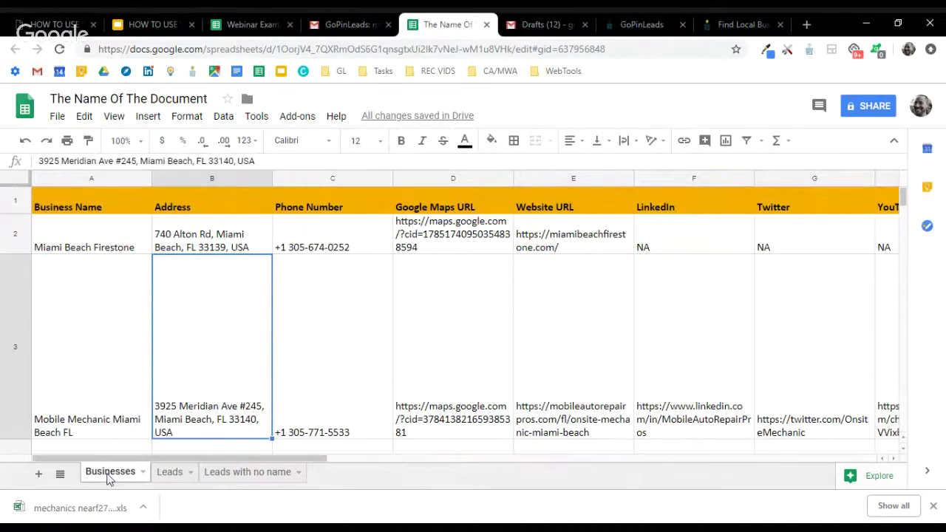
Dismiss the downloads bar and examine the Leads and "Leads with no name" sheets, including the note about separated emails.
{"action": "left_click", "coordinate": [933, 506]}
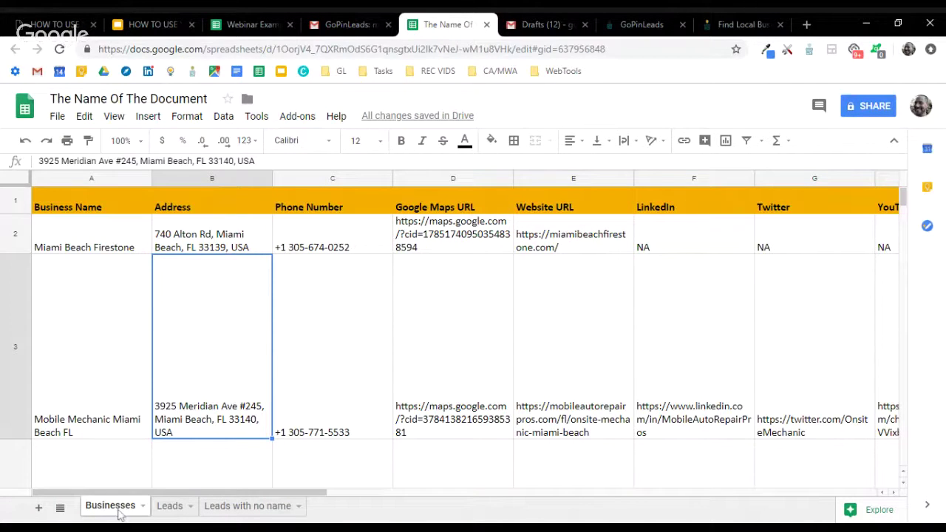
{"action": "left_click", "coordinate": [170, 509]}
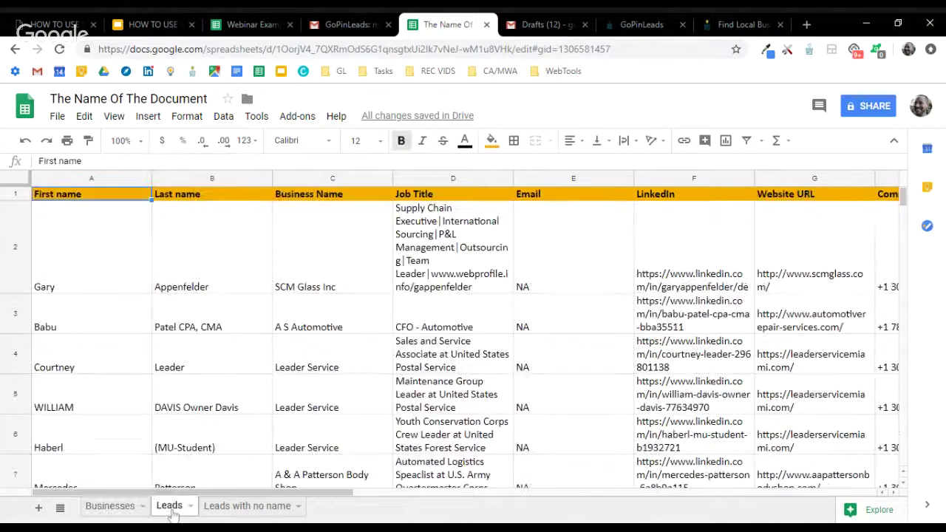
{"action": "left_click", "coordinate": [247, 506]}
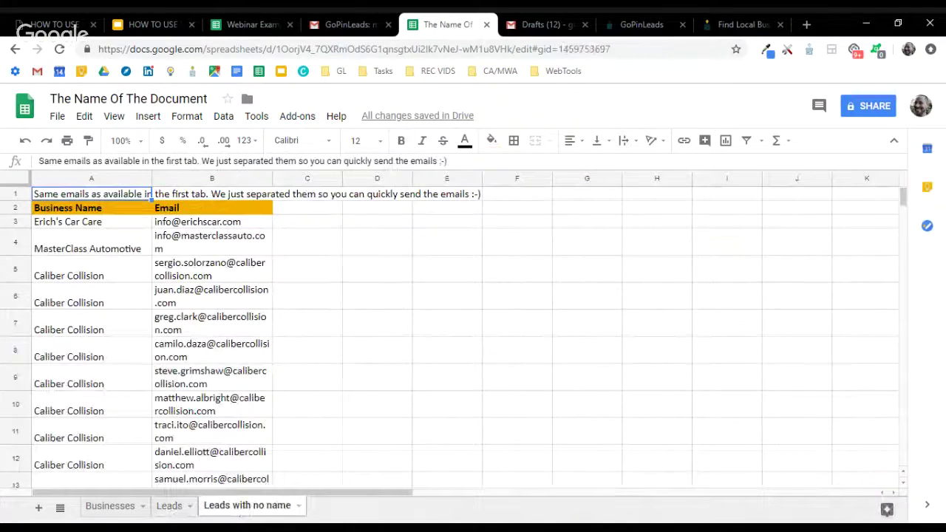
{"action": "left_click_drag", "start_coordinate": [406, 243], "coordinate": [711, 386]}
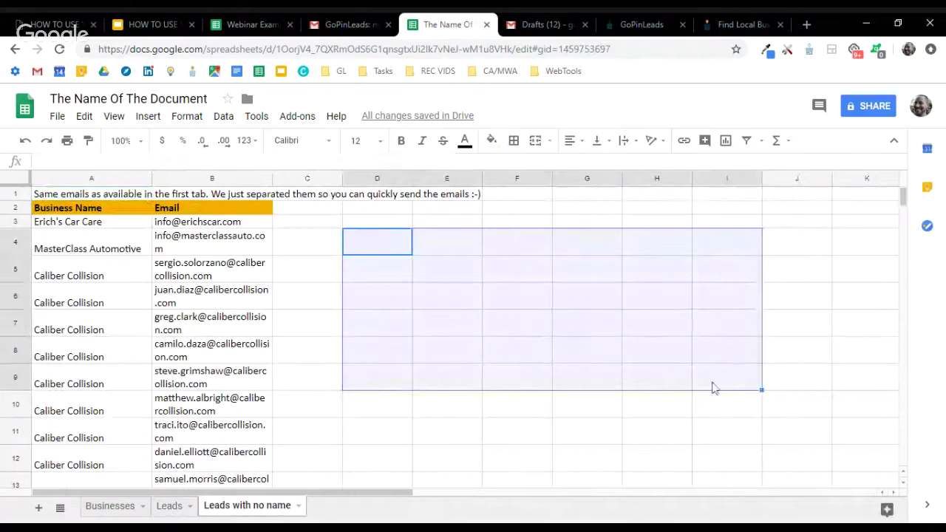
{"action": "left_click", "coordinate": [70, 197]}
{"action": "left_click", "coordinate": [375, 278]}
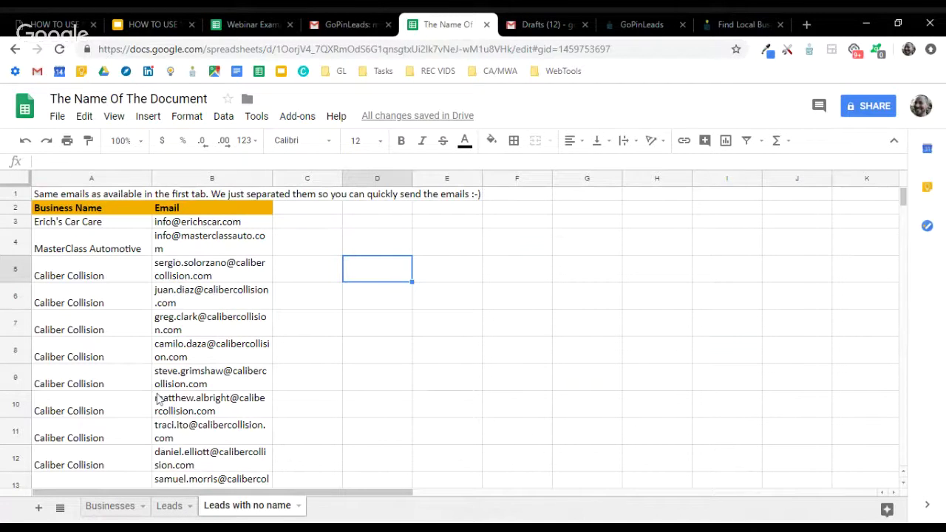
Review the Businesses sheet's column headers one by one, from Business Name through Domain Metadata Description.
{"action": "left_click", "coordinate": [104, 507]}
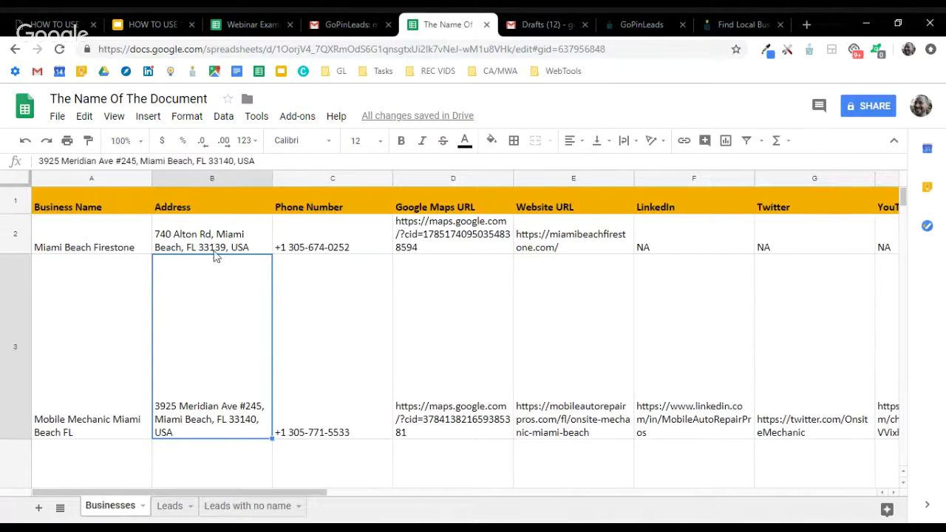
{"action": "left_click", "coordinate": [87, 208]}
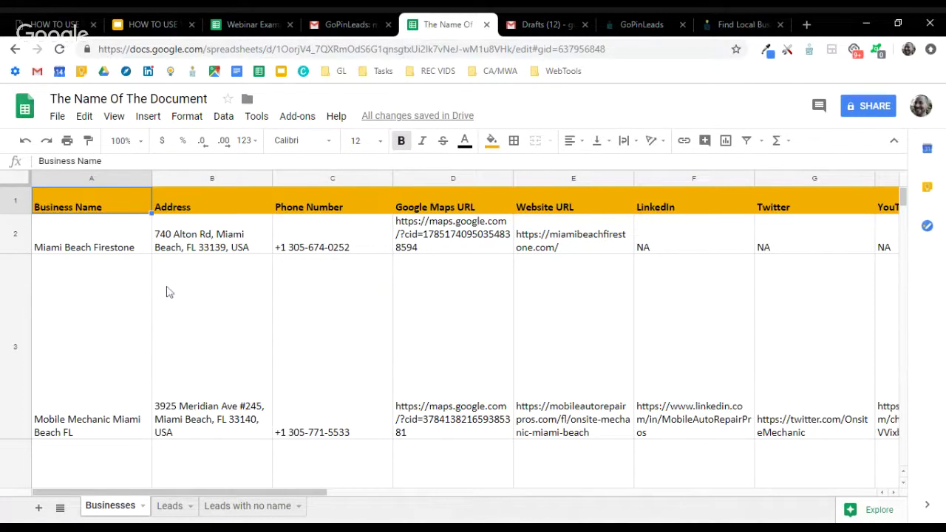
{"action": "key", "text": "Right"}
{"action": "key", "text": "Right"}
{"action": "key", "text": "Right"}
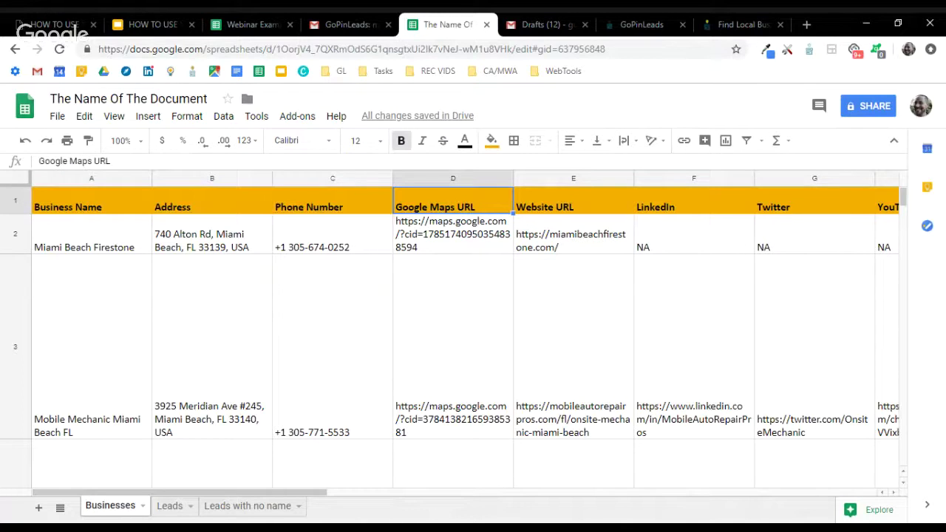
{"action": "key", "text": "Right"}
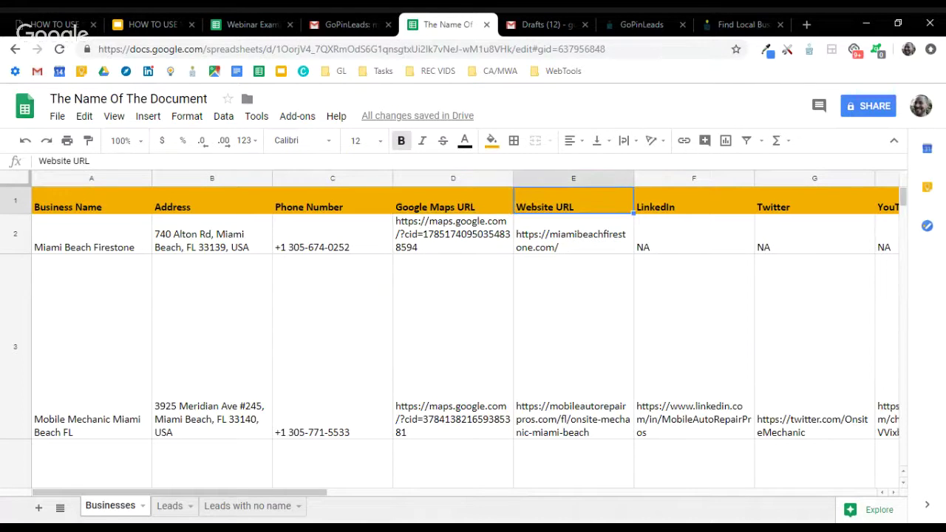
{"action": "key", "text": "Right"}
{"action": "key", "text": "Right"}
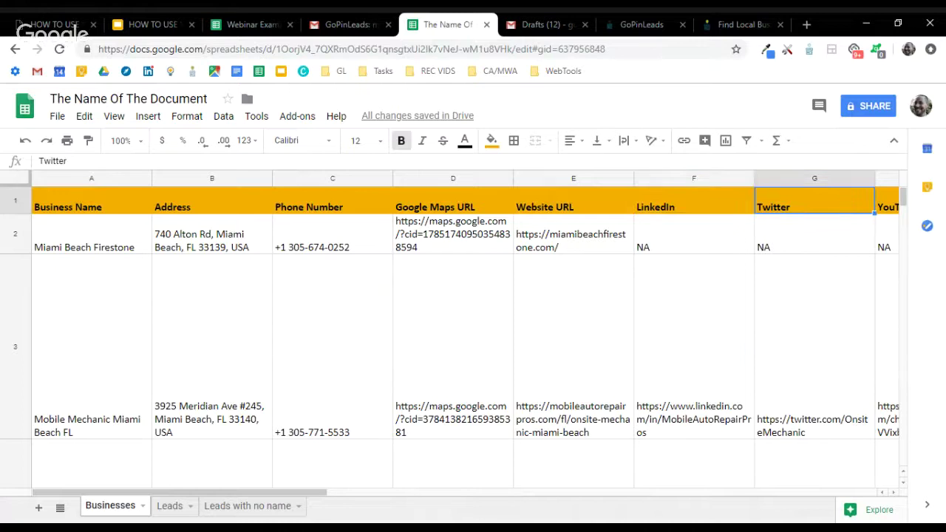
{"action": "key", "text": "Right"}
{"action": "key", "text": "Right"}
{"action": "key", "text": "Right"}
{"action": "key", "text": "Right"}
{"action": "key", "text": "Right"}
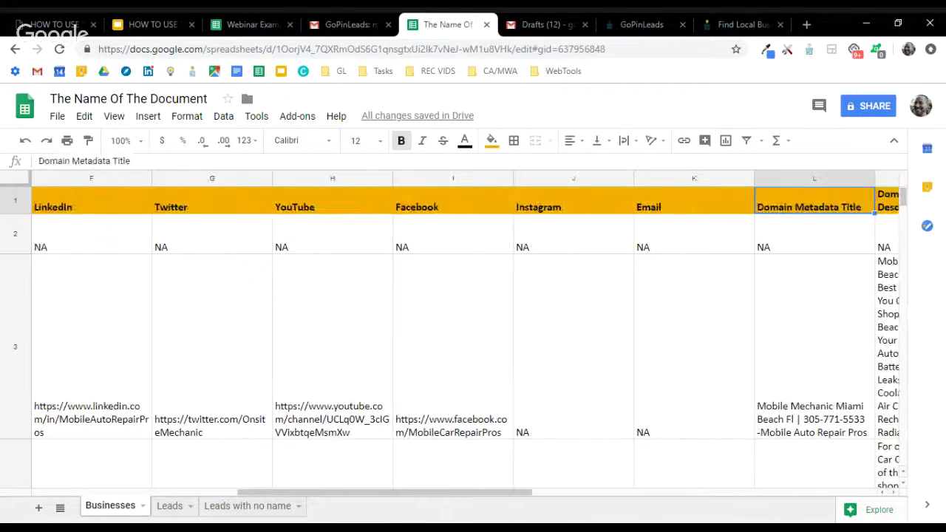
{"action": "key", "text": "Right"}
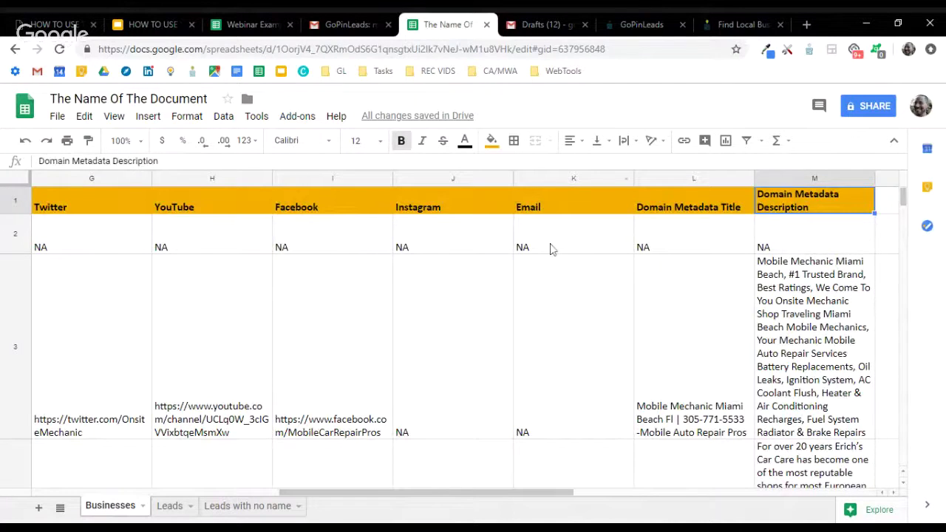
Examine the first three entries under the Email header in the Businesses sheet.
{"action": "left_click_drag", "start_coordinate": [551, 248], "coordinate": [550, 463]}
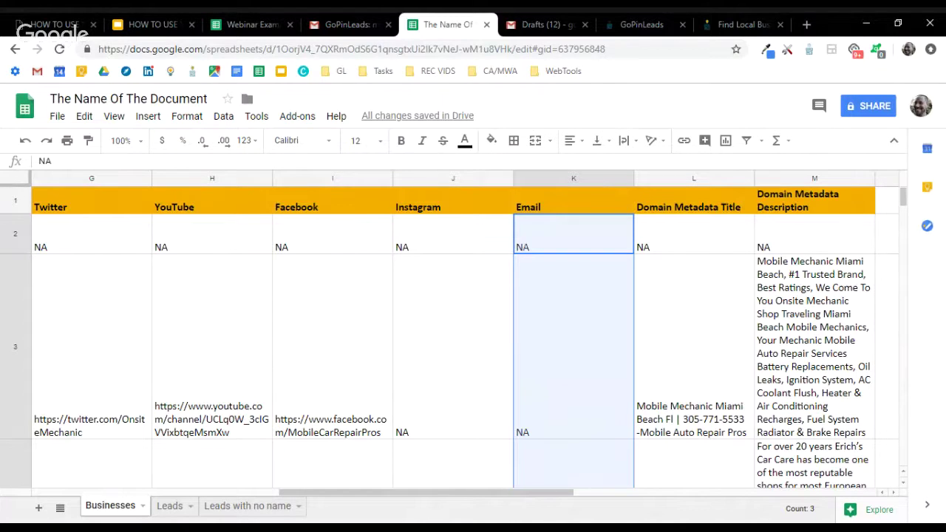
{"action": "left_click", "coordinate": [545, 244]}
{"action": "left_click_drag", "start_coordinate": [545, 456], "coordinate": [587, 246]}
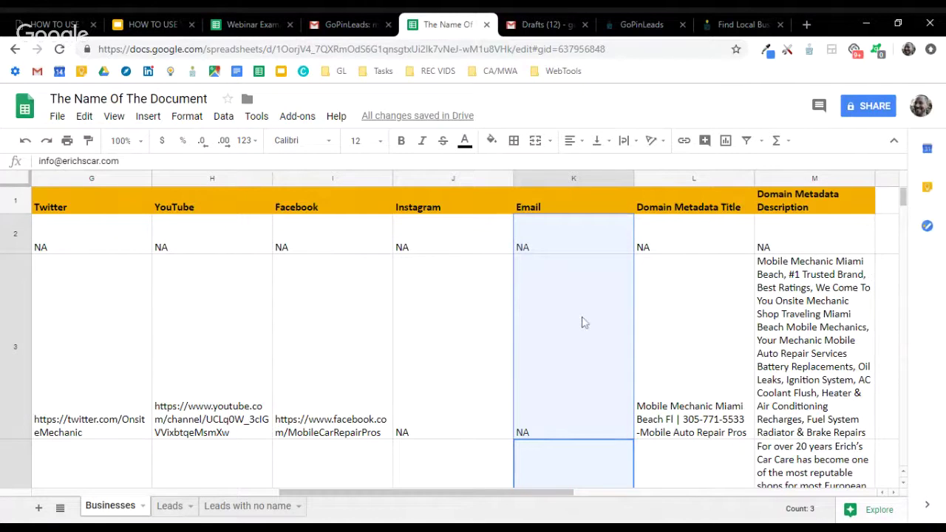
Switch to the GoPinLeads results email in Gmail and examine the charged and free Businesses rows of the credits table.
{"action": "left_click", "coordinate": [334, 27]}
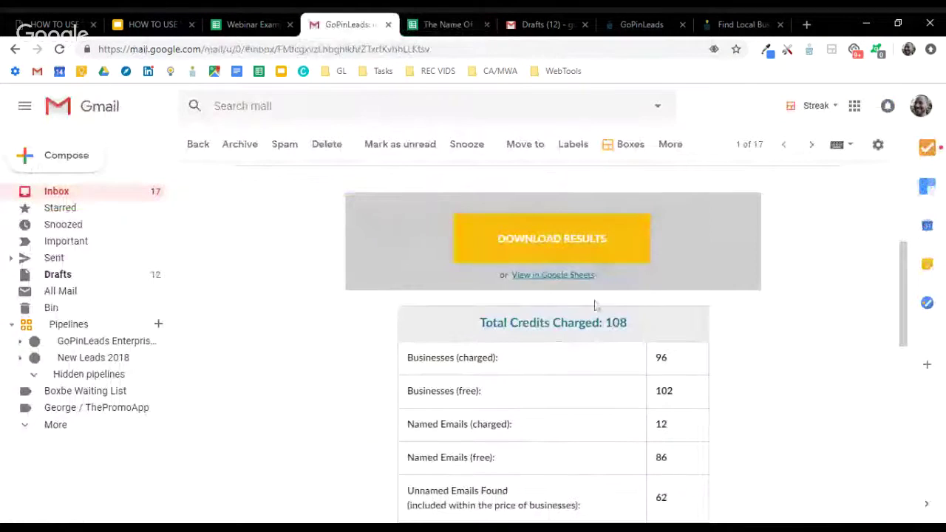
{"action": "scroll", "coordinate": [766, 304], "scroll_direction": "down", "scroll_amount": 2}
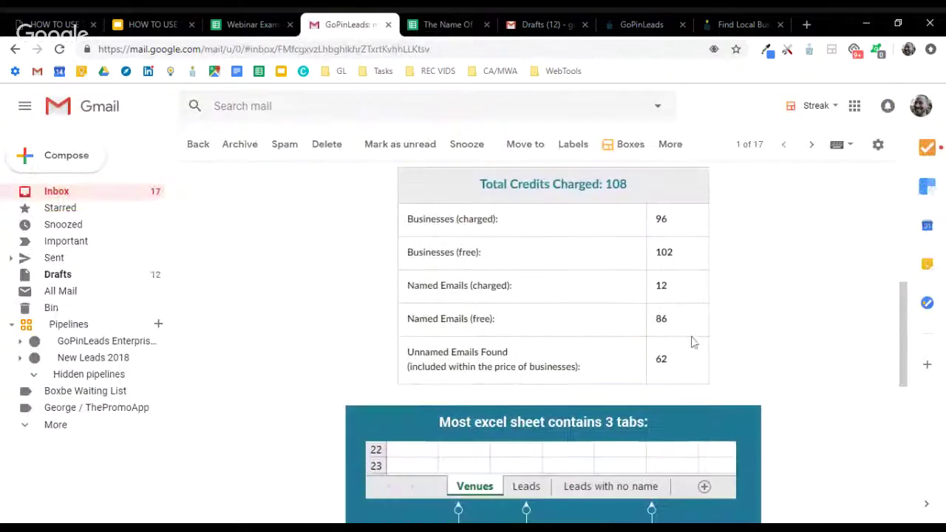
{"action": "double_click", "coordinate": [431, 219]}
{"action": "left_click_drag", "start_coordinate": [443, 219], "coordinate": [613, 216]}
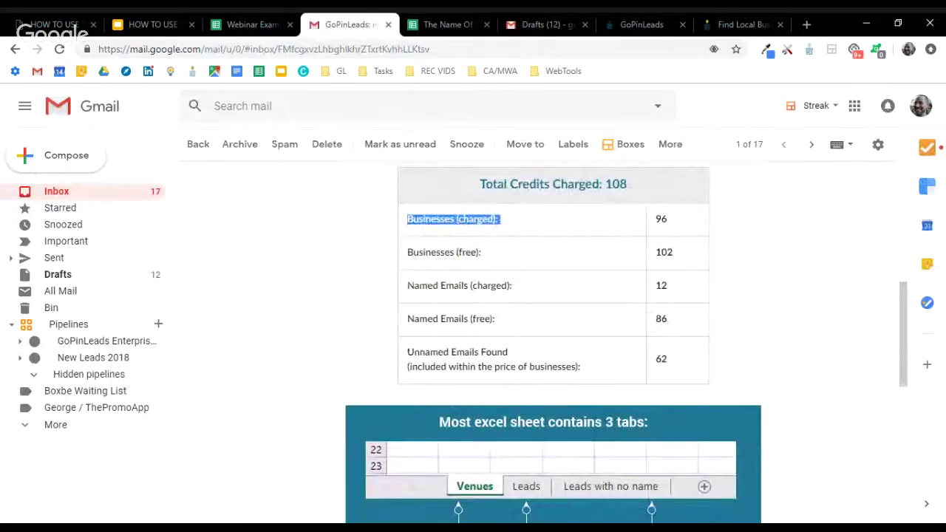
{"action": "double_click", "coordinate": [660, 219]}
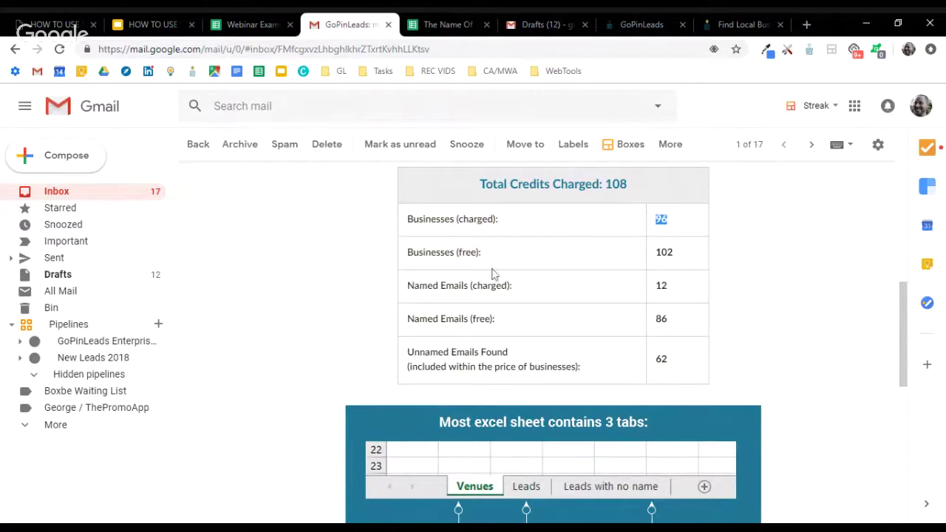
{"action": "triple_click", "coordinate": [471, 252]}
{"action": "double_click", "coordinate": [663, 252]}
Examine the charged and free Named Emails rows in the email's credits table.
{"action": "left_click_drag", "start_coordinate": [407, 285], "coordinate": [514, 285]}
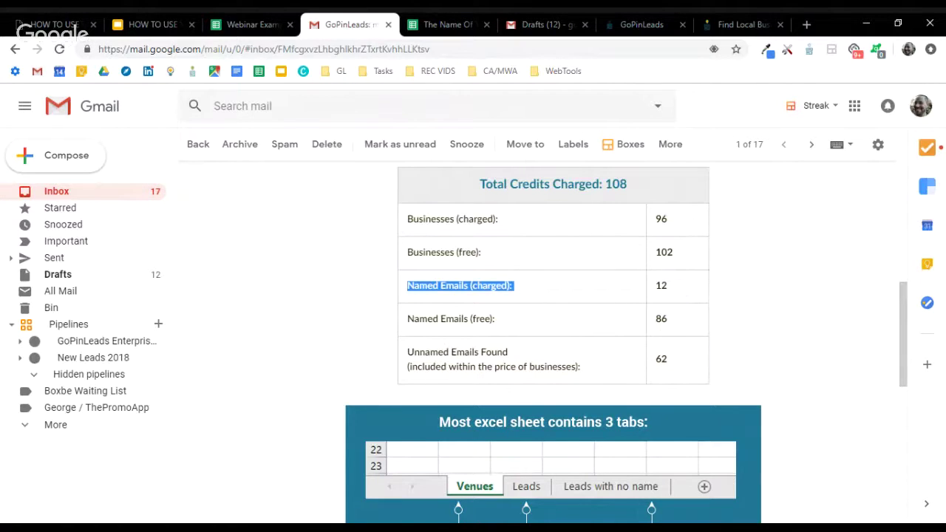
{"action": "double_click", "coordinate": [662, 286]}
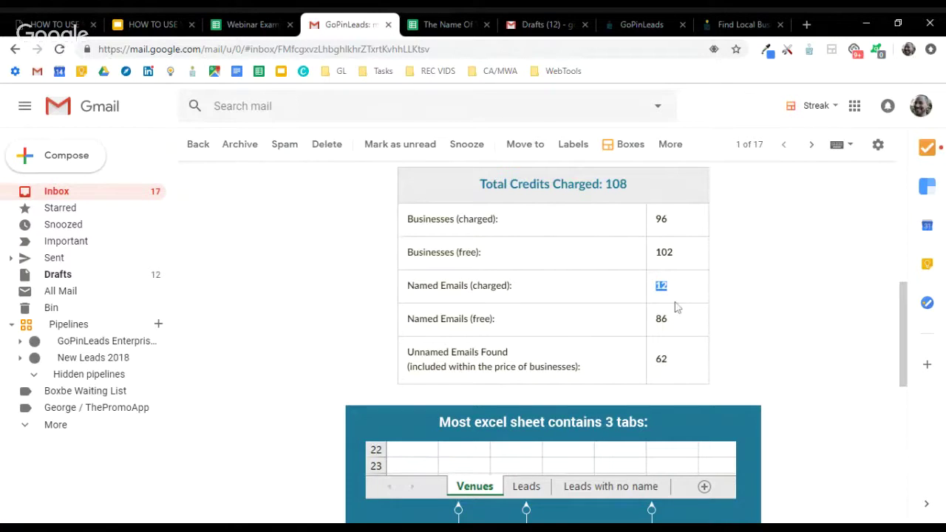
{"action": "left_click", "coordinate": [684, 334]}
{"action": "triple_click", "coordinate": [451, 318]}
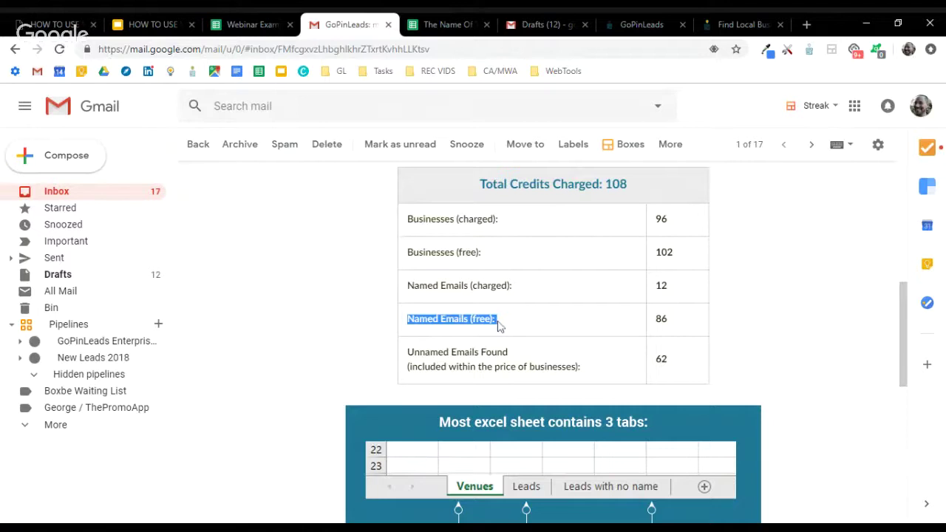
{"action": "left_click", "coordinate": [461, 325]}
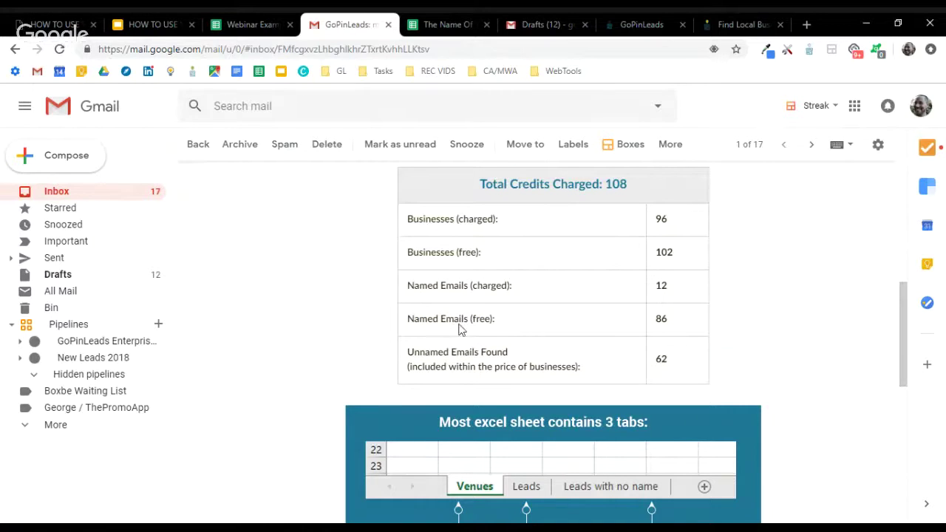
{"action": "double_click", "coordinate": [667, 319]}
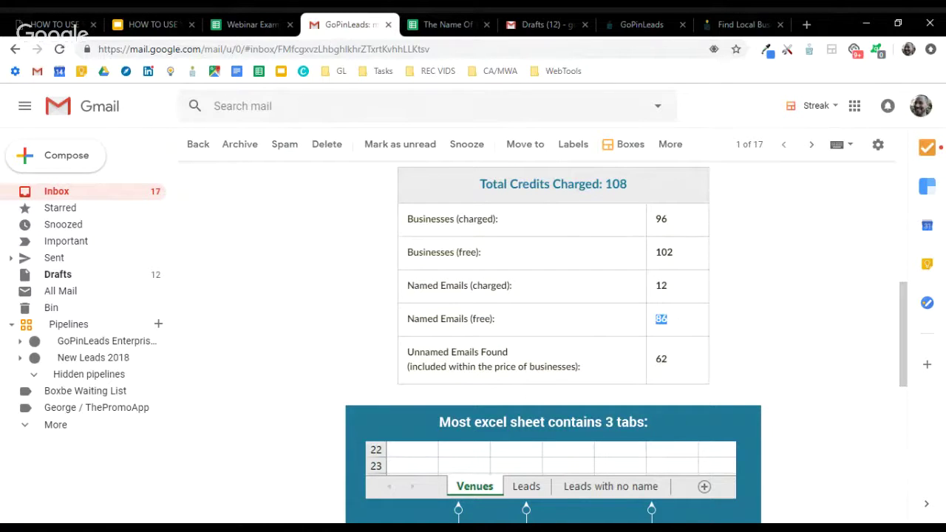
Recheck the Named Emails (free) figure in the credits table.
{"action": "left_click", "coordinate": [695, 335]}
{"action": "double_click", "coordinate": [661, 319]}
{"action": "left_click", "coordinate": [672, 319]}
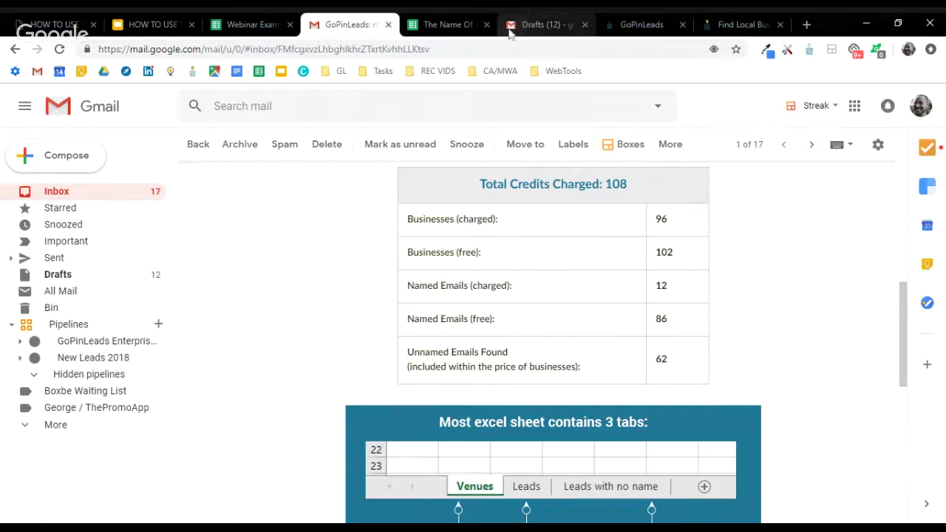
Switch to the results spreadsheet's Leads sheet and review its column headers from First name through Address.
{"action": "left_click", "coordinate": [450, 25]}
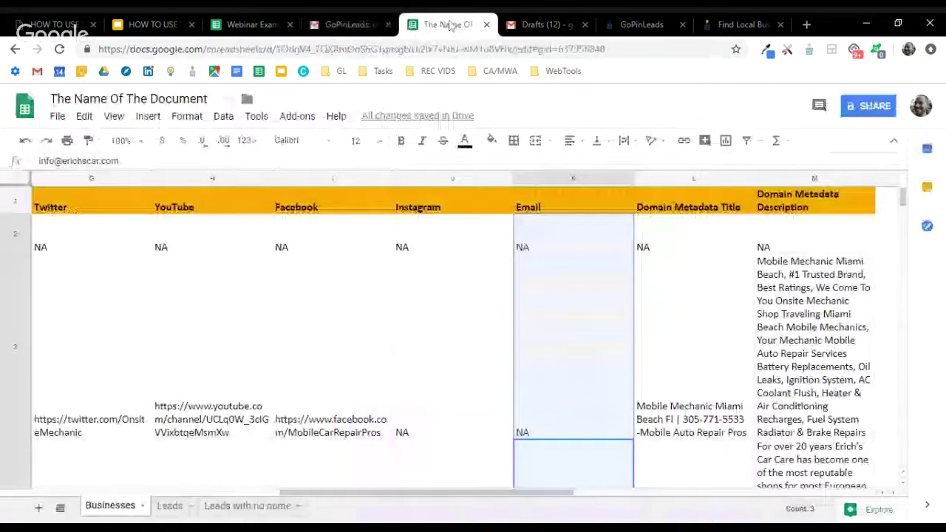
{"action": "left_click", "coordinate": [169, 506]}
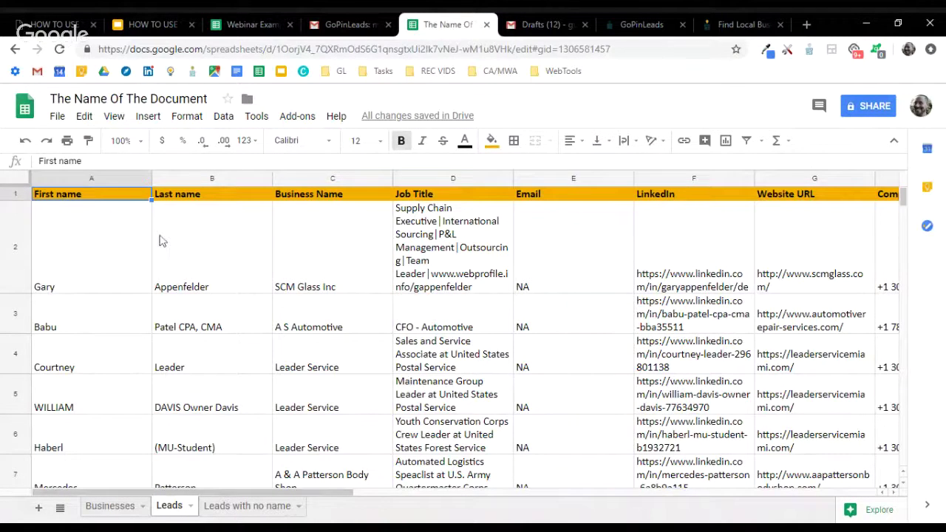
{"action": "left_click", "coordinate": [266, 196]}
{"action": "key", "text": "Right"}
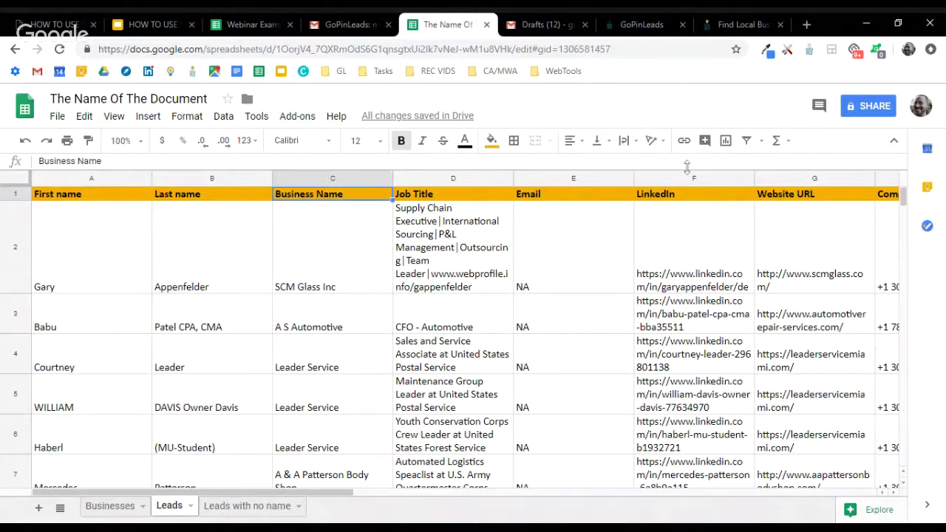
{"action": "key", "text": "Right"}
{"action": "key", "text": "Right"}
{"action": "key", "text": "Right"}
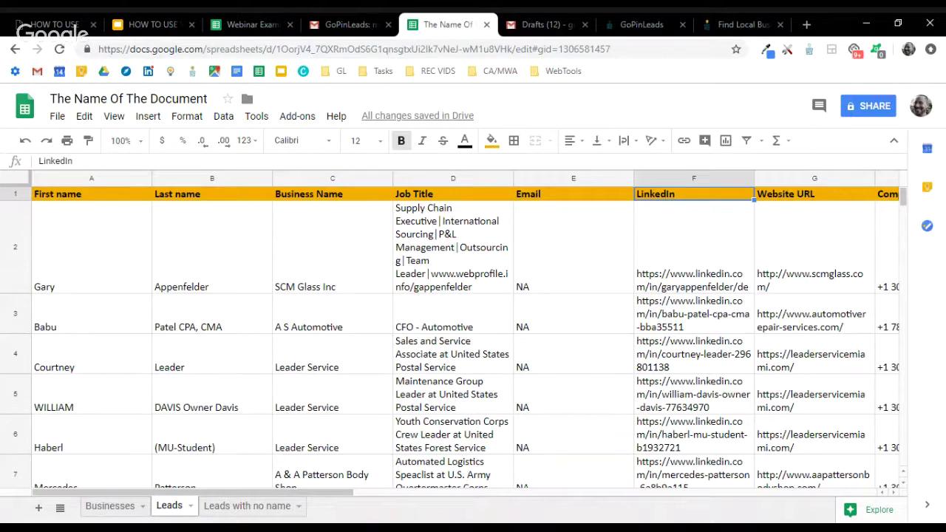
{"action": "key", "text": "Right"}
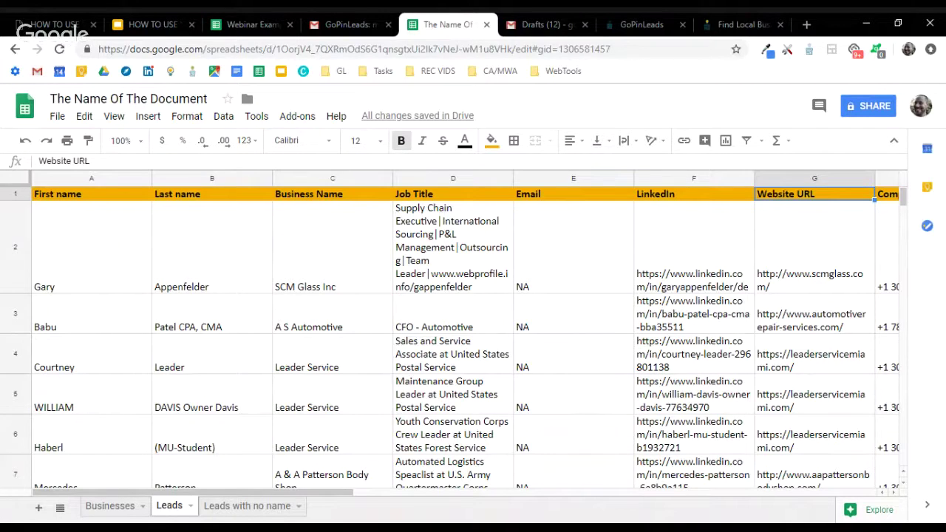
{"action": "key", "text": "Right"}
{"action": "key", "text": "Right"}
{"action": "key", "text": "Right"}
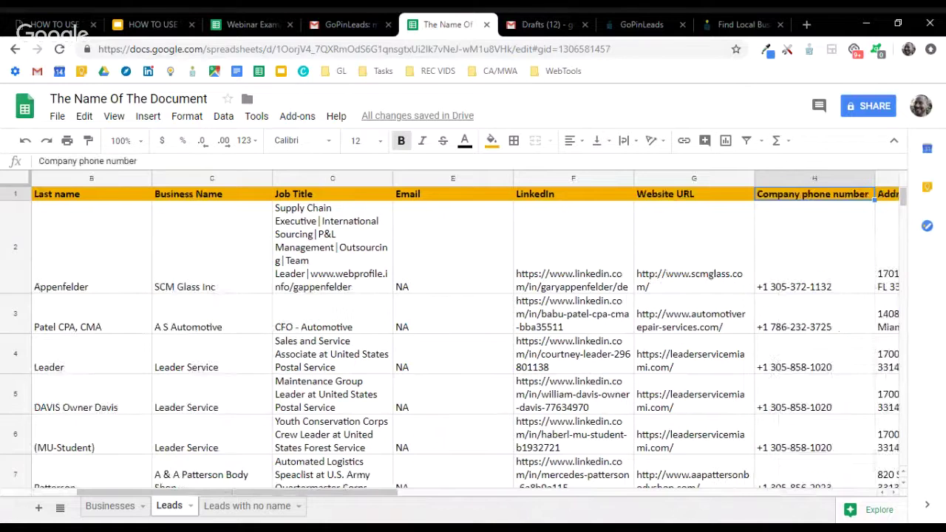
Open the Leads with no name sheet and examine the first business and its email entry.
{"action": "left_click", "coordinate": [248, 505]}
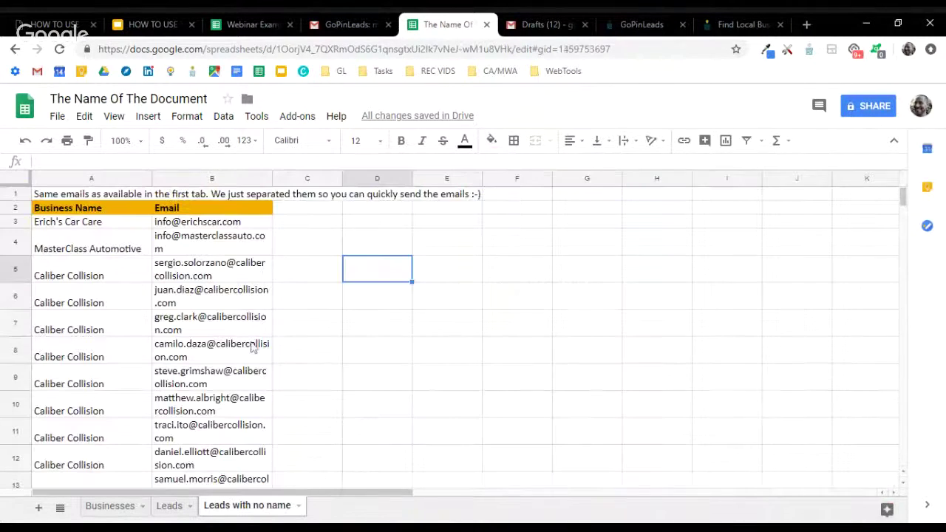
{"action": "left_click", "coordinate": [70, 223]}
{"action": "left_click", "coordinate": [197, 227]}
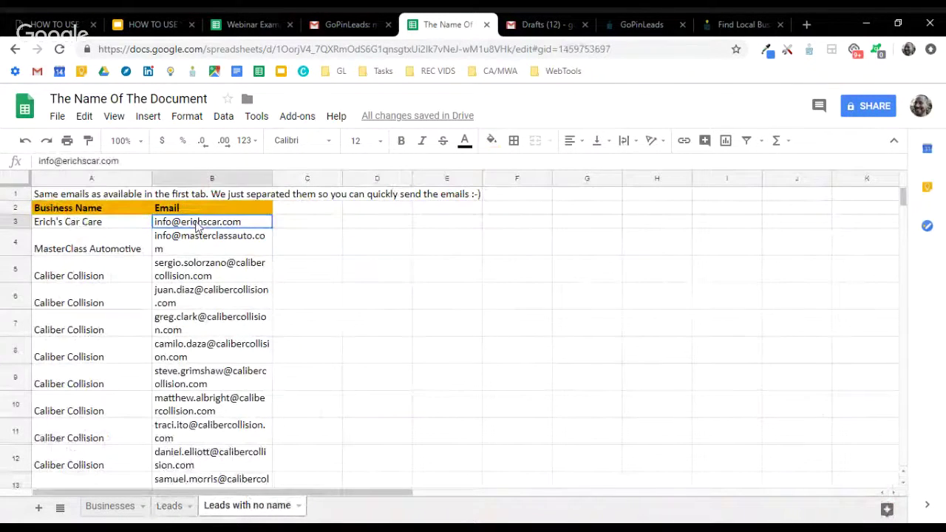
{"action": "left_click", "coordinate": [348, 274]}
Read the introductory note in row 1 of the Leads with no name sheet.
{"action": "left_click", "coordinate": [87, 195]}
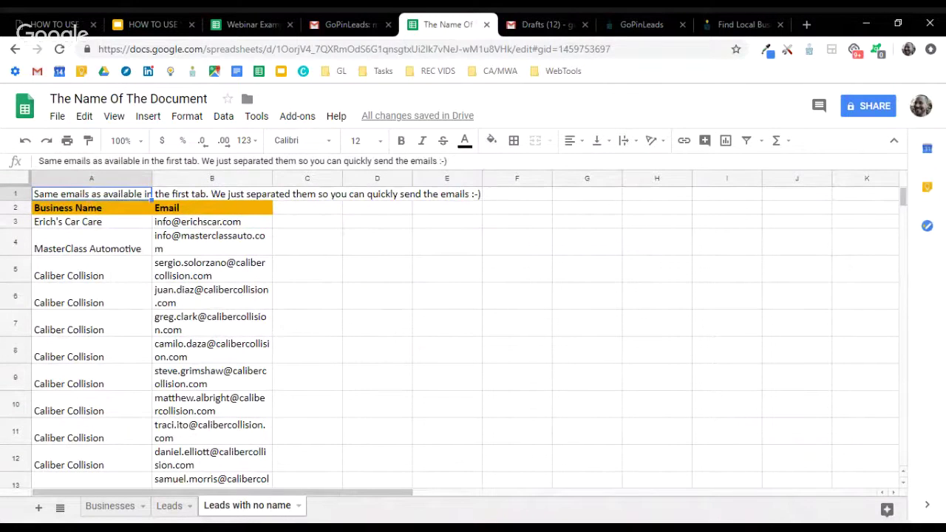
{"action": "left_click", "coordinate": [391, 196]}
{"action": "left_click", "coordinate": [205, 193]}
{"action": "left_click", "coordinate": [307, 194]}
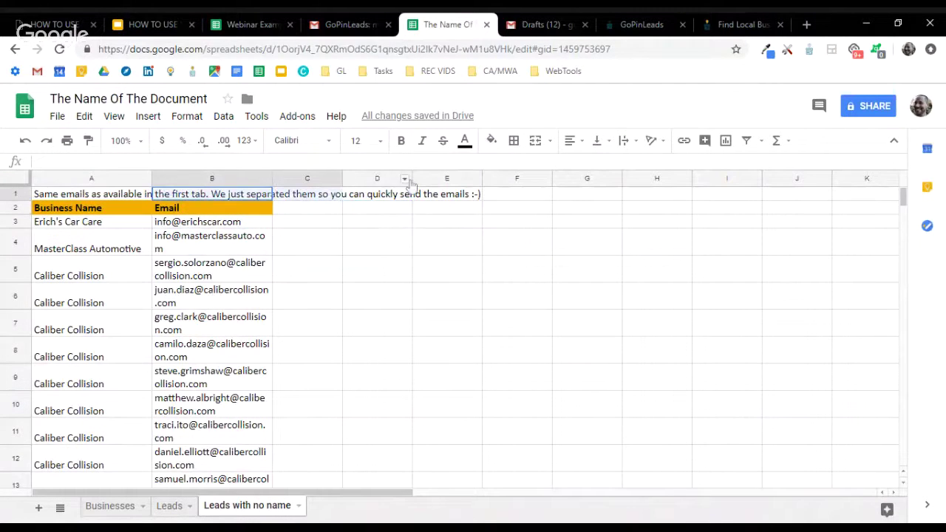
{"action": "left_click", "coordinate": [443, 193]}
{"action": "left_click", "coordinate": [449, 269]}
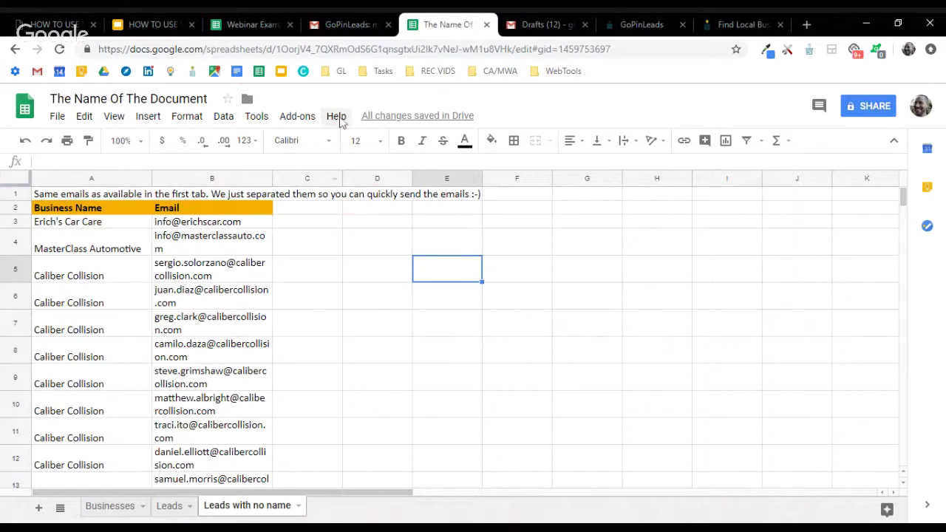
Switch to the GoPinLeads results email in Gmail, review its explanation of the three sheet tabs, and close the email.
{"action": "left_click", "coordinate": [340, 28]}
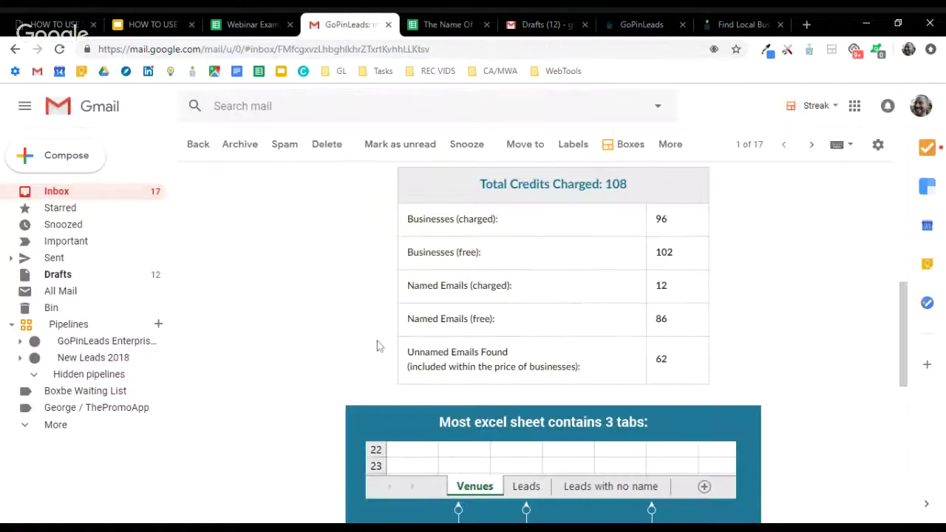
{"action": "scroll", "coordinate": [544, 293], "scroll_direction": "down", "scroll_amount": 2}
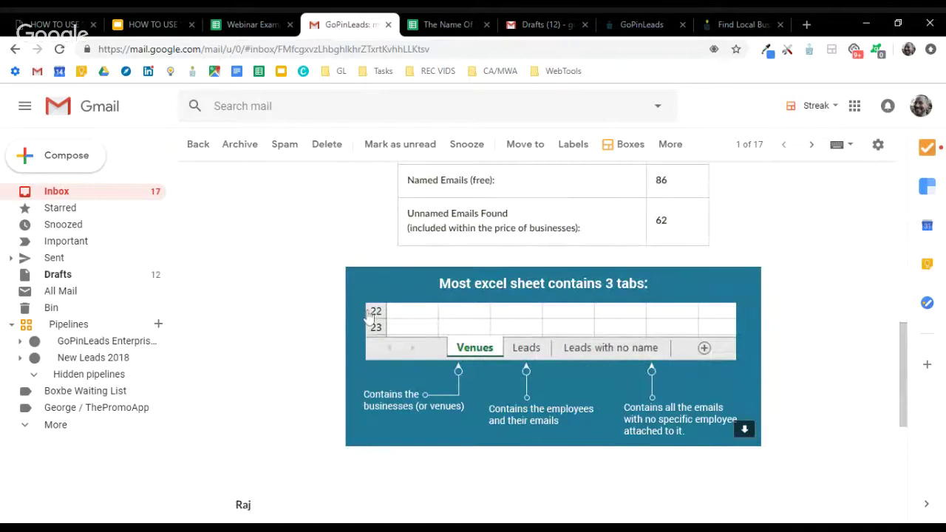
{"action": "scroll", "coordinate": [306, 369], "scroll_direction": "down", "scroll_amount": 2}
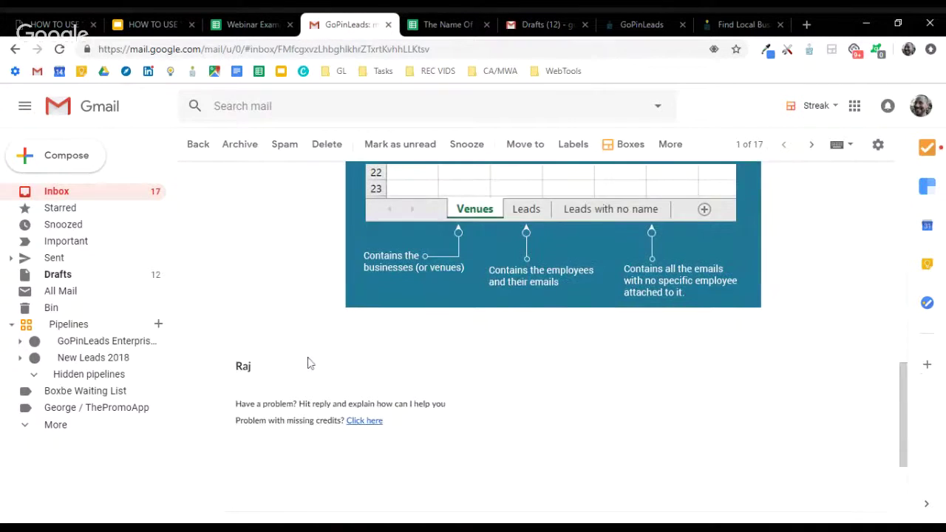
{"action": "scroll", "coordinate": [308, 365], "scroll_direction": "up", "scroll_amount": 6}
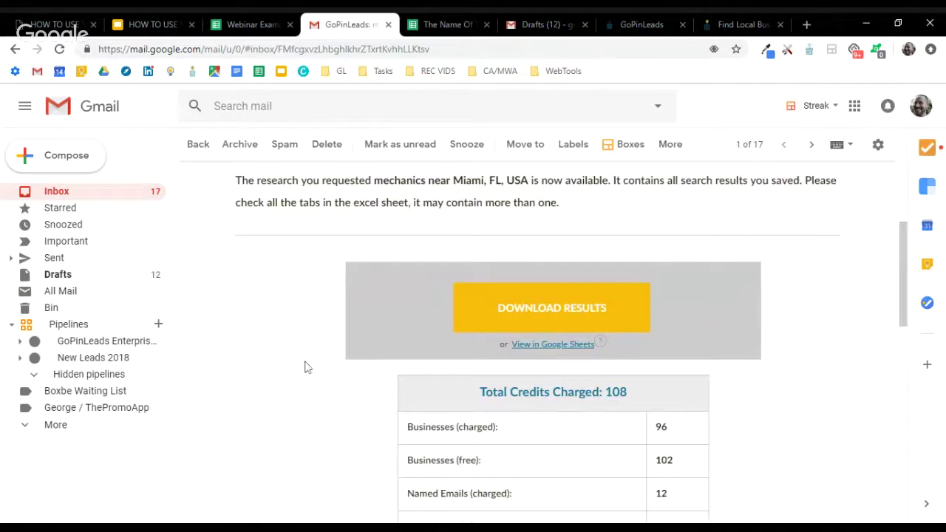
{"action": "scroll", "coordinate": [306, 367], "scroll_direction": "up", "scroll_amount": 3}
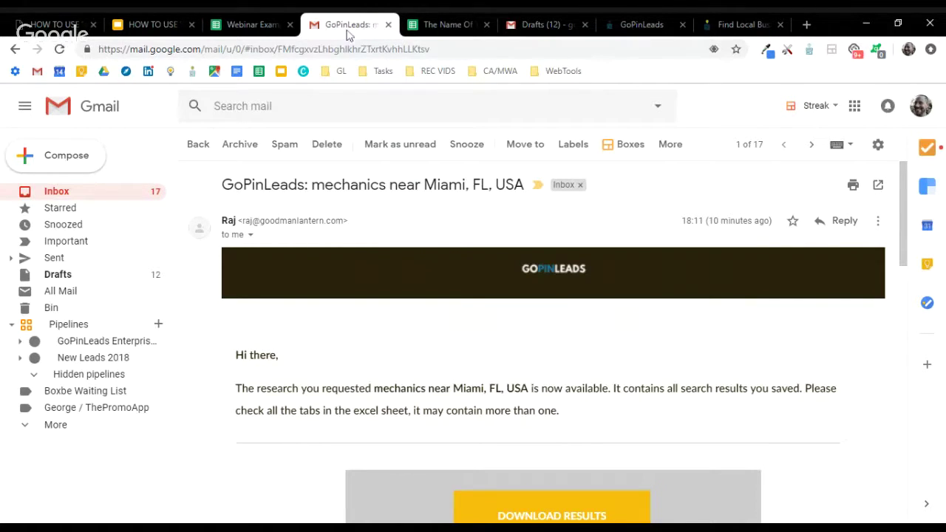
{"action": "left_click", "coordinate": [388, 25]}
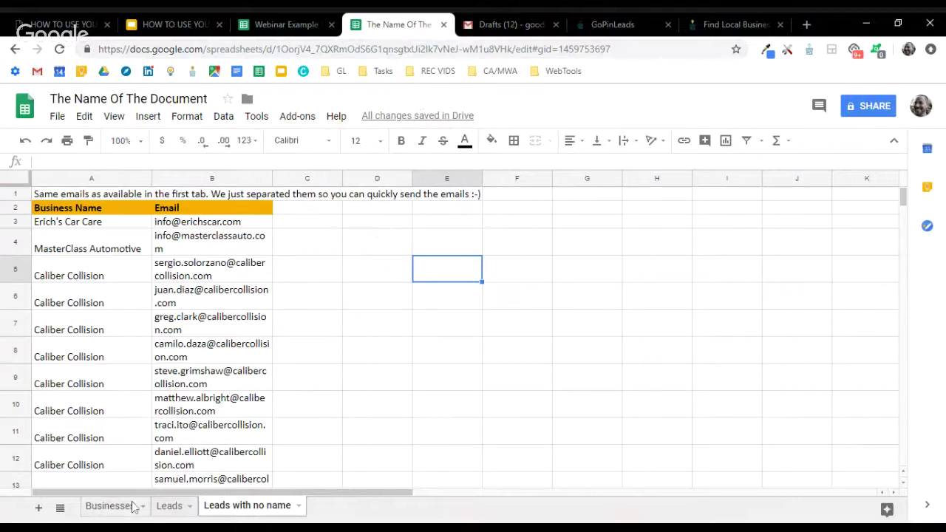
Return to the Leads sheet and examine the First name, Last name and Email headers.
{"action": "left_click", "coordinate": [172, 507]}
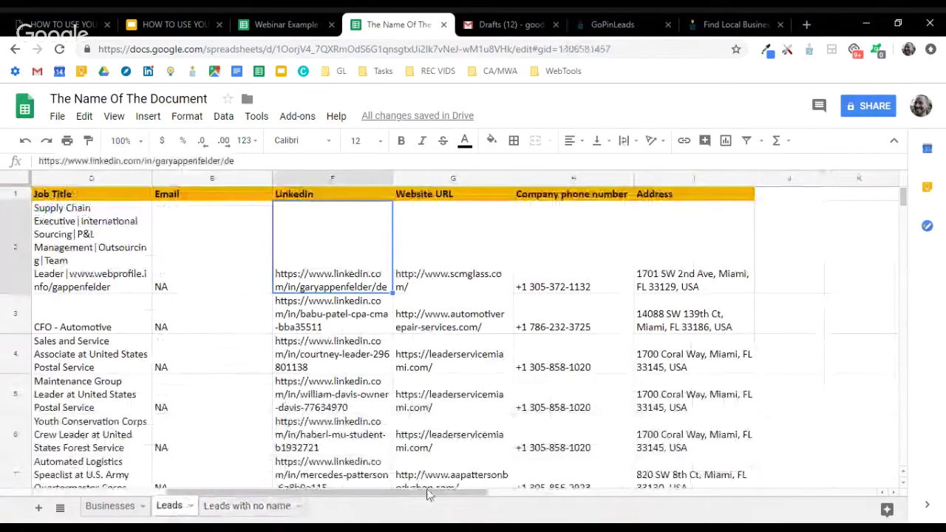
{"action": "left_click_drag", "start_coordinate": [427, 494], "coordinate": [281, 493]}
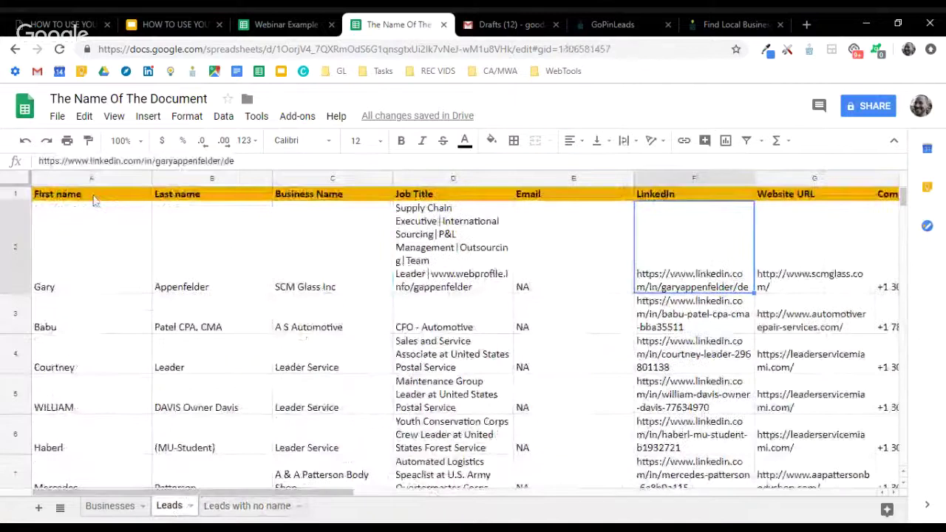
{"action": "left_click", "coordinate": [94, 196]}
{"action": "left_click", "coordinate": [211, 195]}
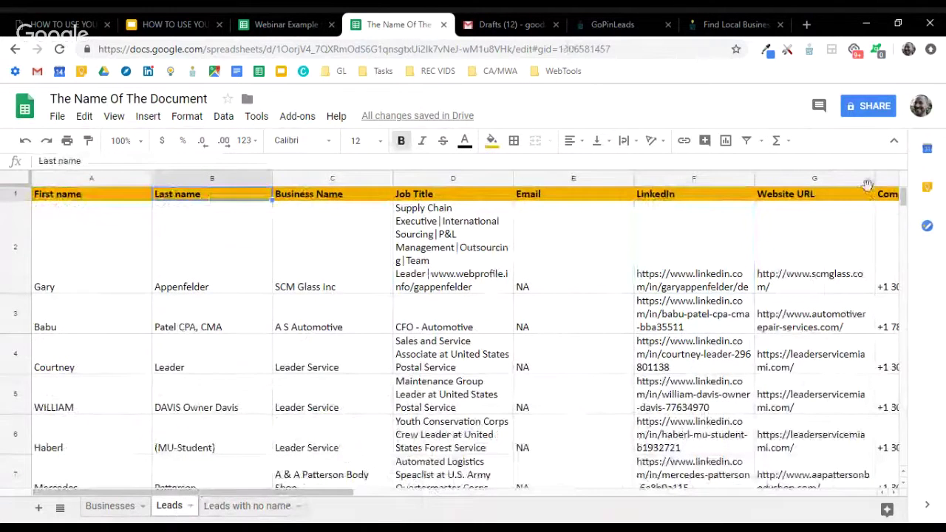
{"action": "left_click", "coordinate": [573, 194]}
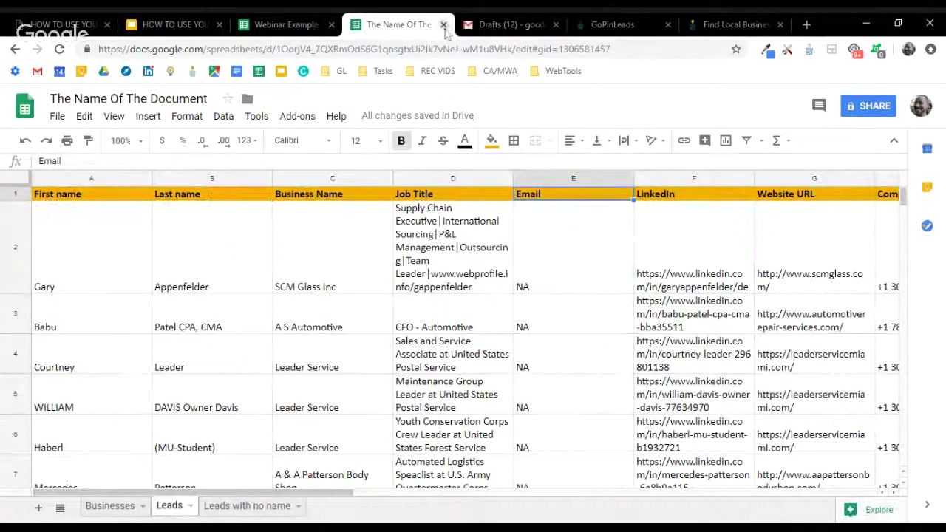
Close the results spreadsheet and switch to the Webinar Example Database spreadsheet.
{"action": "left_click", "coordinate": [444, 25]}
{"action": "left_click", "coordinate": [288, 25]}
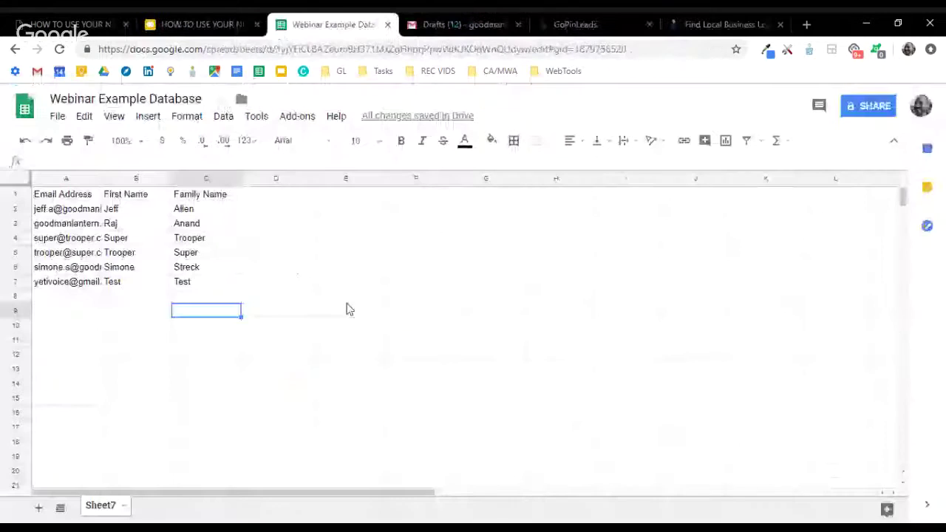
{"action": "left_click_drag", "start_coordinate": [350, 309], "coordinate": [348, 295]}
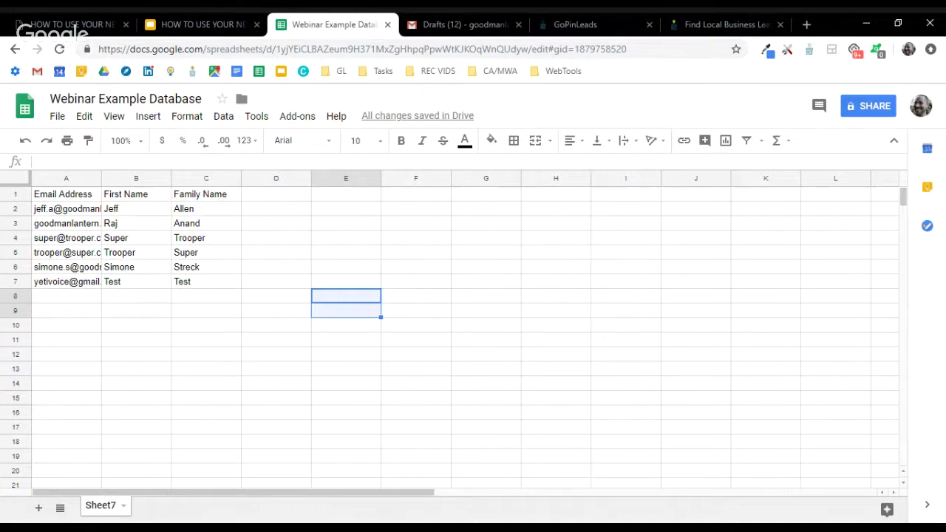
{"action": "left_click", "coordinate": [264, 213]}
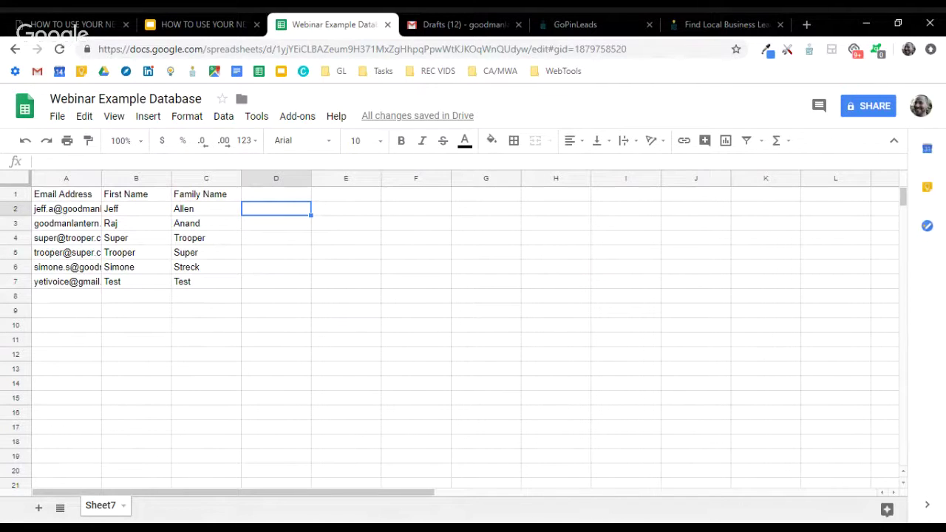
{"action": "left_click", "coordinate": [282, 285]}
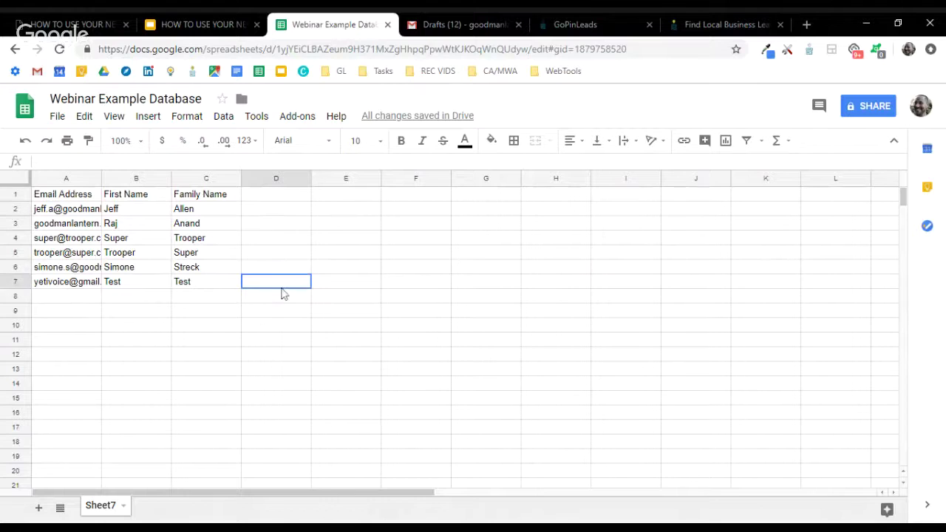
Examine the Email Address, First Name and Family Name headers of the Webinar Example Database.
{"action": "left_click", "coordinate": [83, 198]}
{"action": "left_click", "coordinate": [133, 196]}
{"action": "left_click", "coordinate": [214, 198]}
{"action": "left_click", "coordinate": [323, 295]}
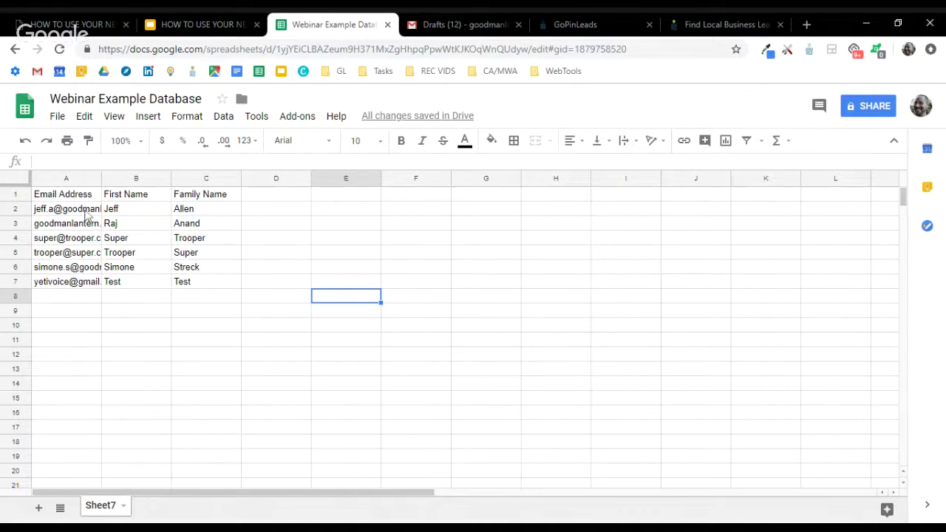
Examine the entries in rows 2 to 7 of the Email Address and First Name columns.
{"action": "left_click_drag", "start_coordinate": [86, 214], "coordinate": [85, 285]}
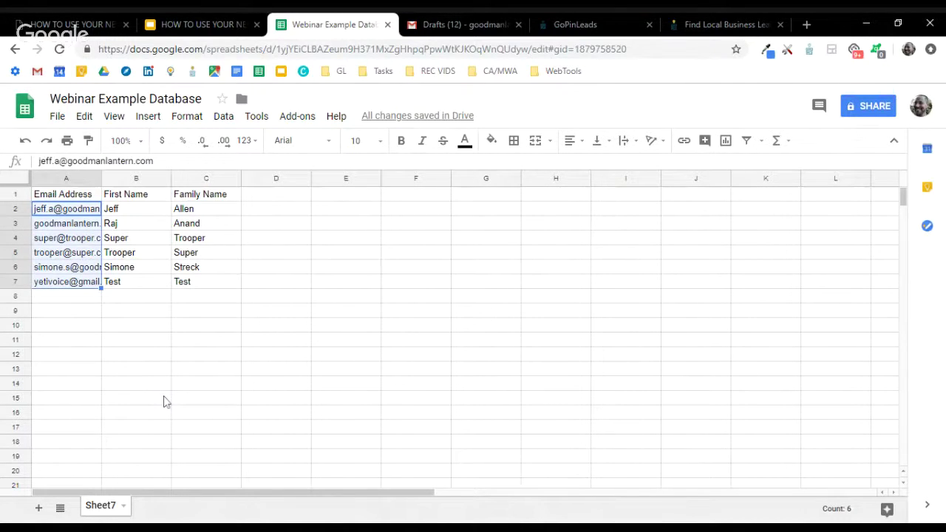
{"action": "left_click_drag", "start_coordinate": [156, 209], "coordinate": [155, 285]}
{"action": "left_click", "coordinate": [156, 325]}
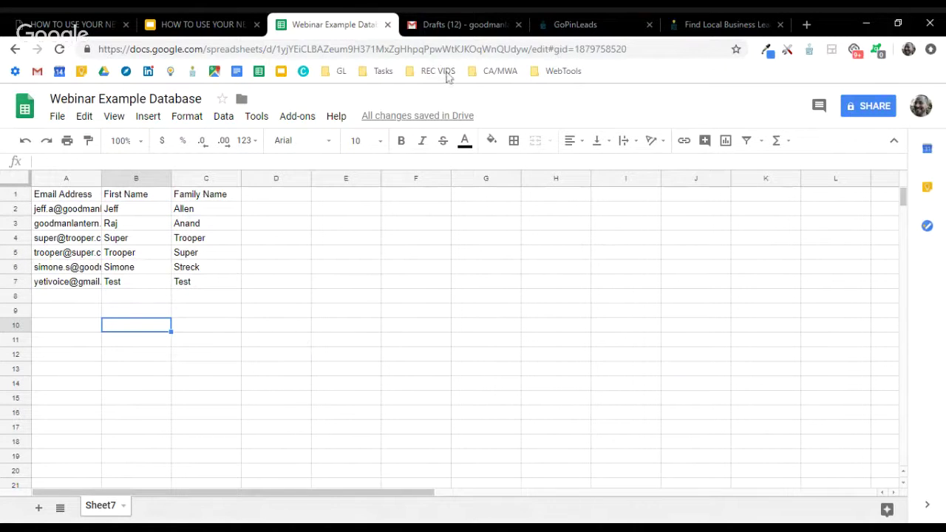
Switch to the Webinar First Name Draft in Gmail and examine its subject line and the double braces around the greeting's placeholder.
{"action": "left_click", "coordinate": [458, 30]}
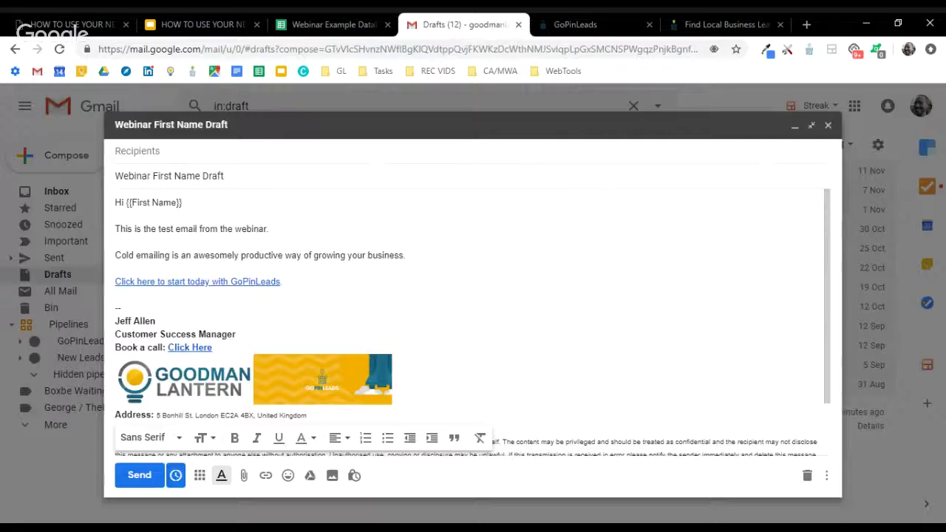
{"action": "triple_click", "coordinate": [213, 176]}
{"action": "left_click", "coordinate": [116, 215]}
{"action": "key", "text": "shift+Left"}
{"action": "key", "text": "shift+Left"}
{"action": "key", "text": "Left"}
{"action": "key", "text": "Left"}
{"action": "key", "text": "Left"}
{"action": "key", "text": "Left"}
{"action": "key", "text": "Left"}
{"action": "key", "text": "Left"}
{"action": "key", "text": "Left"}
{"action": "key", "text": "Left"}
{"action": "key", "text": "Left"}
{"action": "key", "text": "Left"}
{"action": "key", "text": "Left"}
{"action": "key", "text": "shift+Left"}
{"action": "key", "text": "shift+Left"}
Examine the wording of the First Name placeholder in the draft's greeting.
{"action": "left_click", "coordinate": [184, 203]}
{"action": "double_click", "coordinate": [167, 203]}
{"action": "left_click", "coordinate": [183, 203]}
Switch to the Webinar Example Database and examine the First Name column's header and entries down to row 7.
{"action": "left_click", "coordinate": [332, 24]}
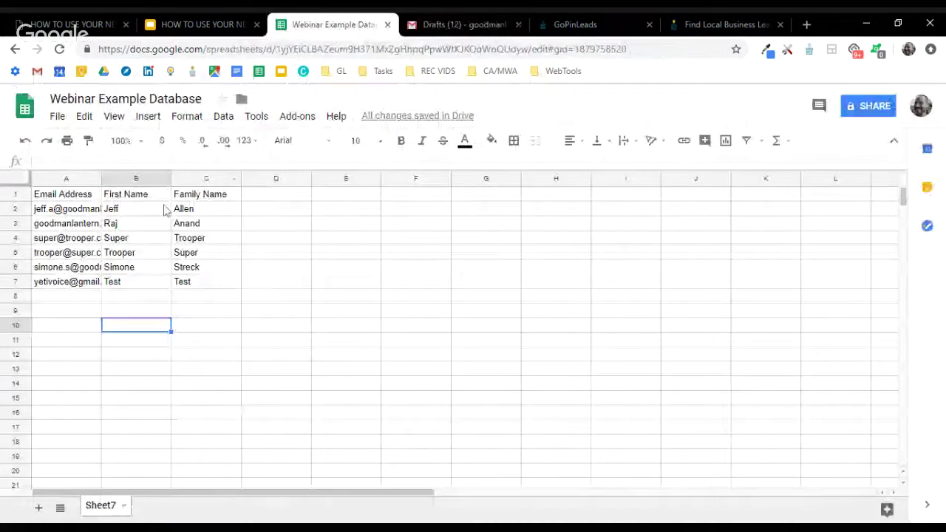
{"action": "left_click", "coordinate": [139, 195]}
{"action": "left_click", "coordinate": [141, 287], "text": "shift"}
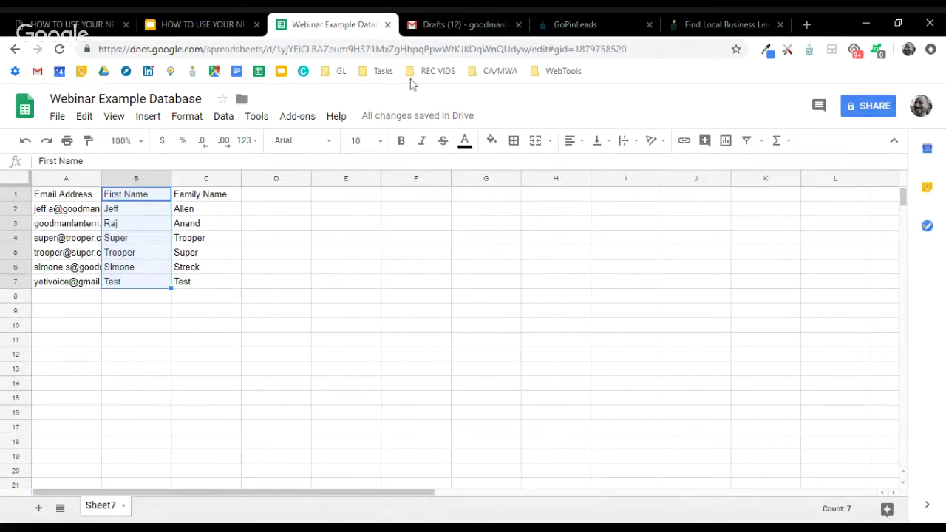
{"action": "left_click", "coordinate": [304, 294]}
{"action": "left_click", "coordinate": [118, 194]}
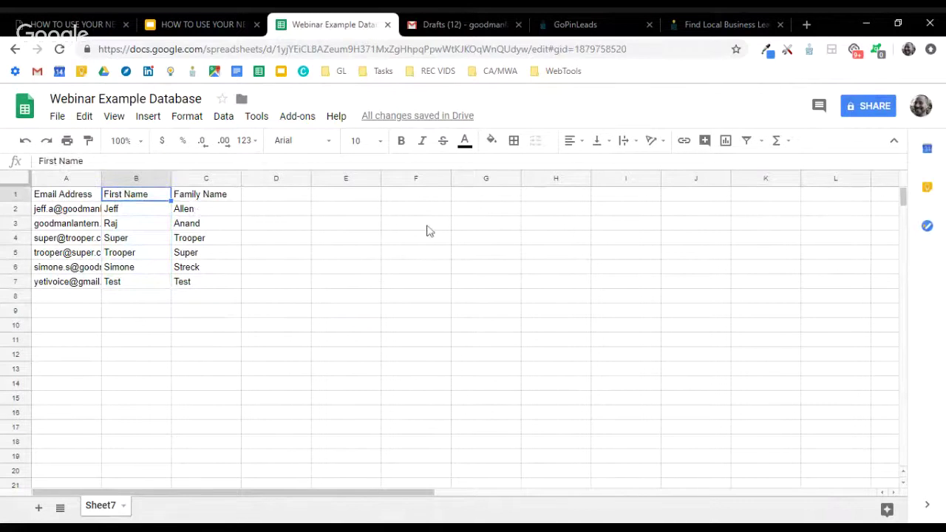
Return to the Gmail draft and compare the First Name text inside the greeting's braces with the column header.
{"action": "left_click", "coordinate": [464, 23]}
{"action": "left_click_drag", "start_coordinate": [132, 202], "coordinate": [179, 203]}
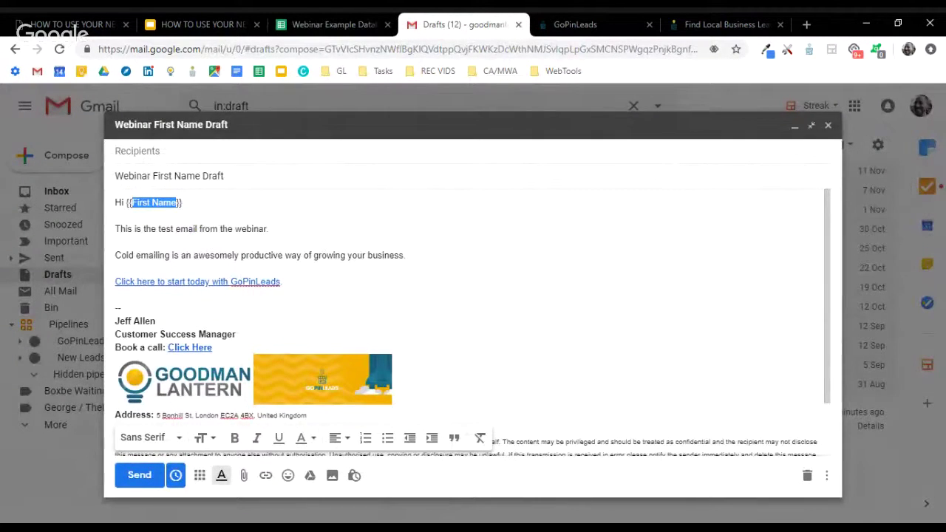
{"action": "key", "text": "Right"}
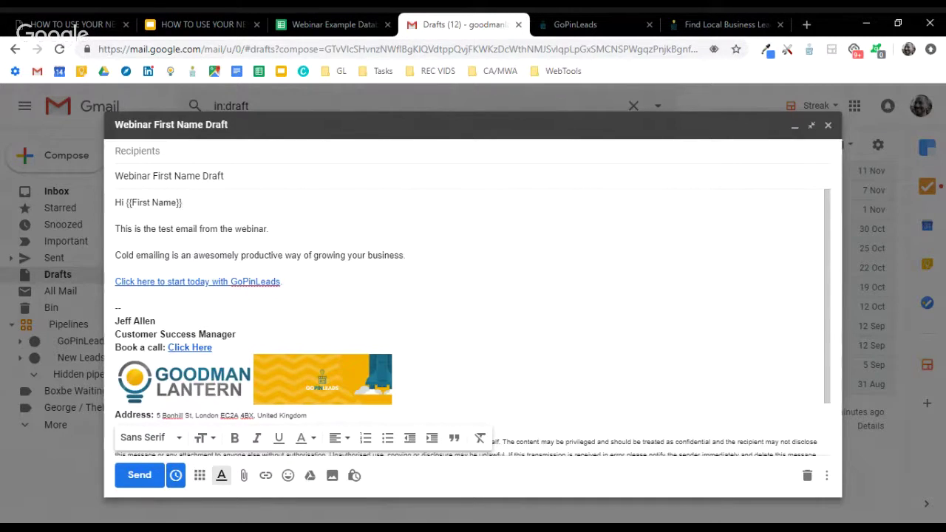
Examine the two body paragraphs of the Webinar First Name Draft between the greeting and the GoPinLeads link.
{"action": "key", "text": "Right"}
{"action": "key", "text": "Right"}
{"action": "key", "text": "shift+Right"}
{"action": "key", "text": "shift+End"}
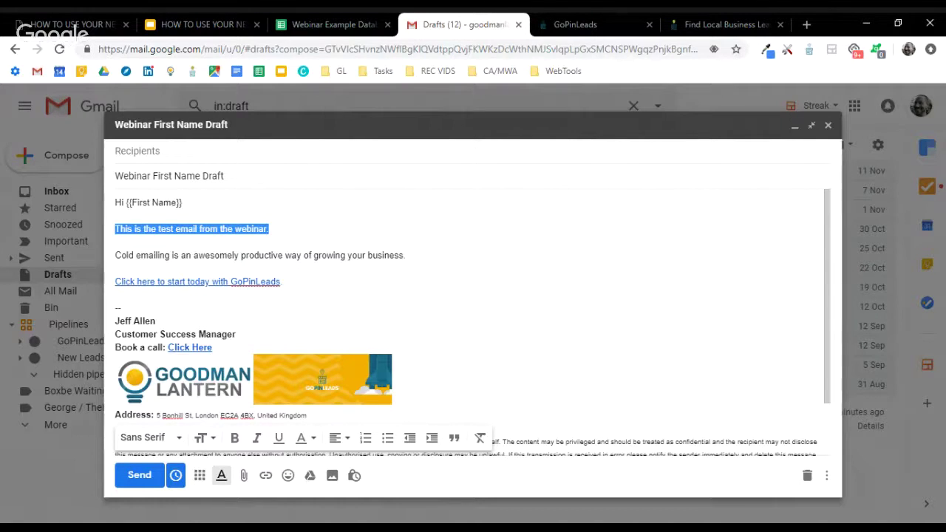
{"action": "key", "text": "Down"}
{"action": "key", "text": "Down"}
{"action": "key", "text": "End"}
{"action": "key", "text": "shift+Up"}
{"action": "key", "text": "shift+Up"}
{"action": "key", "text": "shift+Home"}
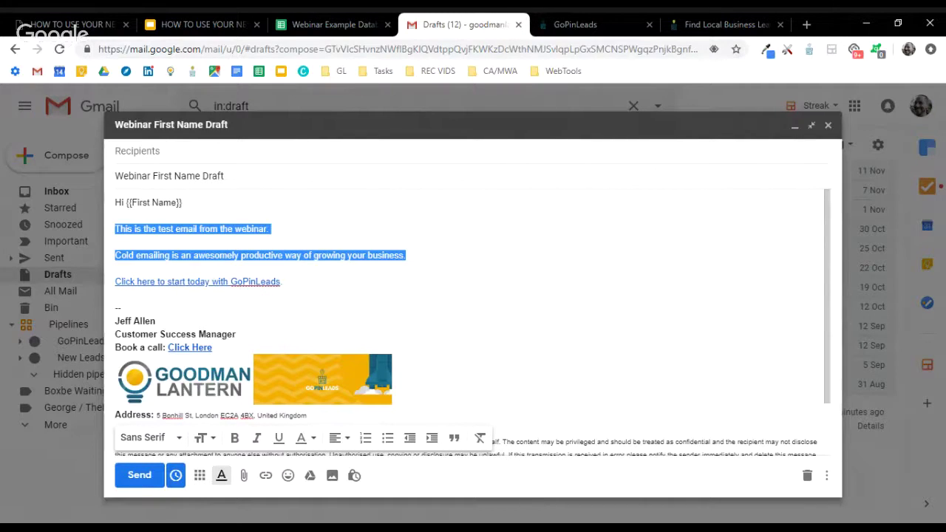
{"action": "left_click", "coordinate": [116, 242]}
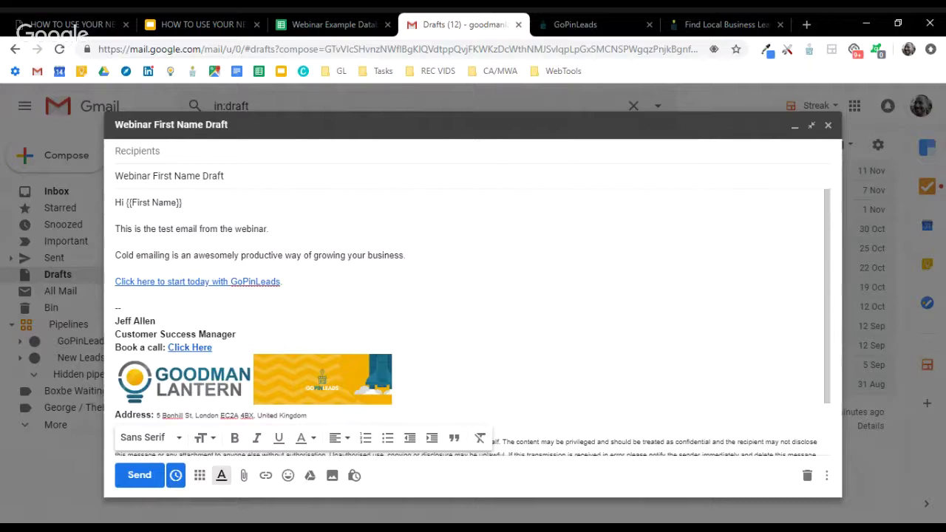
Recheck the braced First Name placeholder in the draft's greeting.
{"action": "left_click_drag", "start_coordinate": [126, 202], "coordinate": [176, 203]}
{"action": "left_click", "coordinate": [176, 203]}
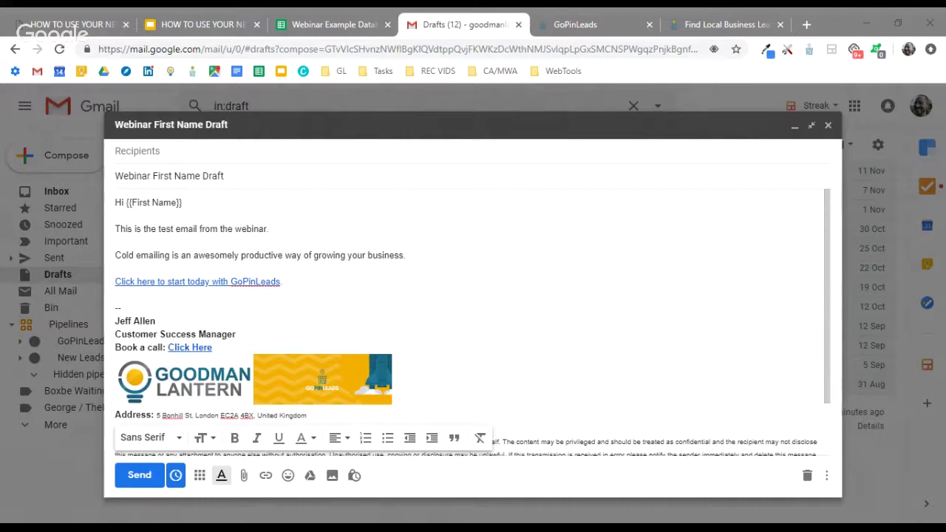
{"action": "key", "text": "alt+Tab"}
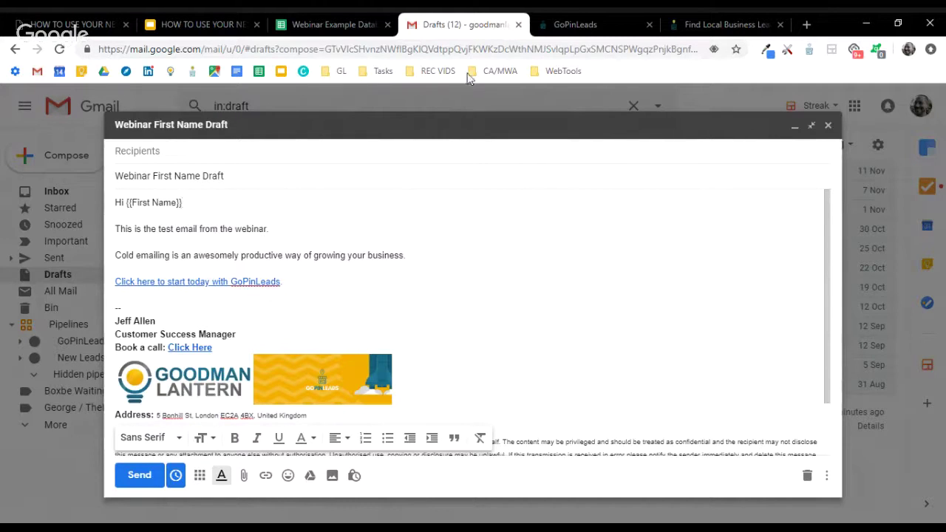
Switch to the Webinar Example Database and start a mail merge with the Yet Another Mail Merge add-on.
{"action": "left_click", "coordinate": [319, 28]}
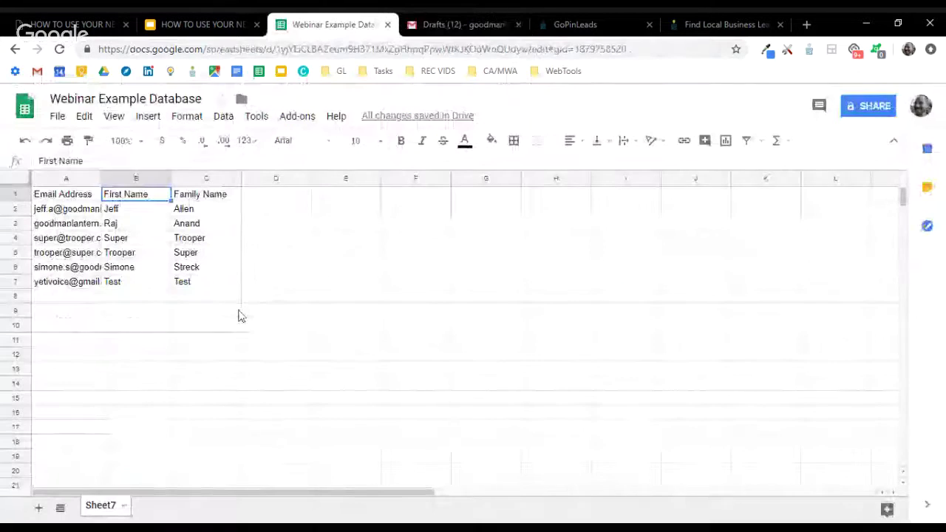
{"action": "left_click", "coordinate": [235, 313]}
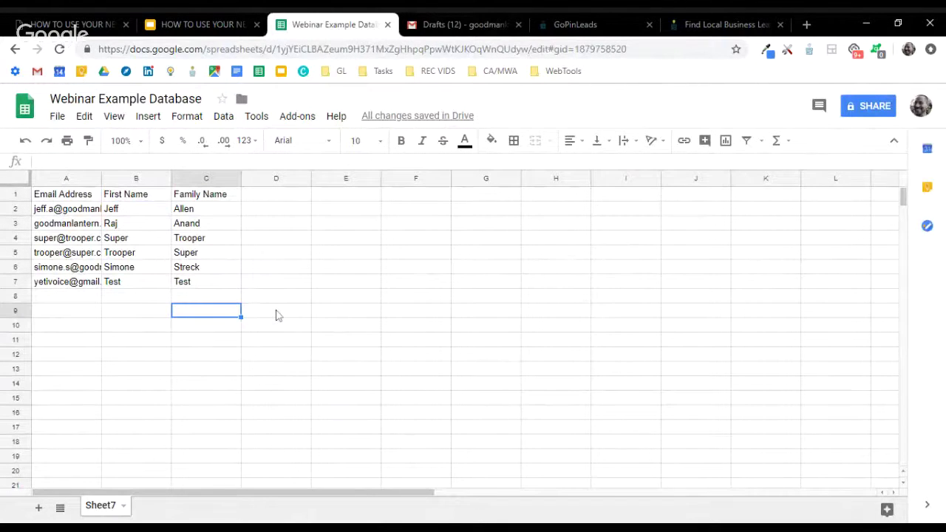
{"action": "left_click", "coordinate": [254, 119]}
{"action": "mouse_move", "coordinate": [293, 123]}
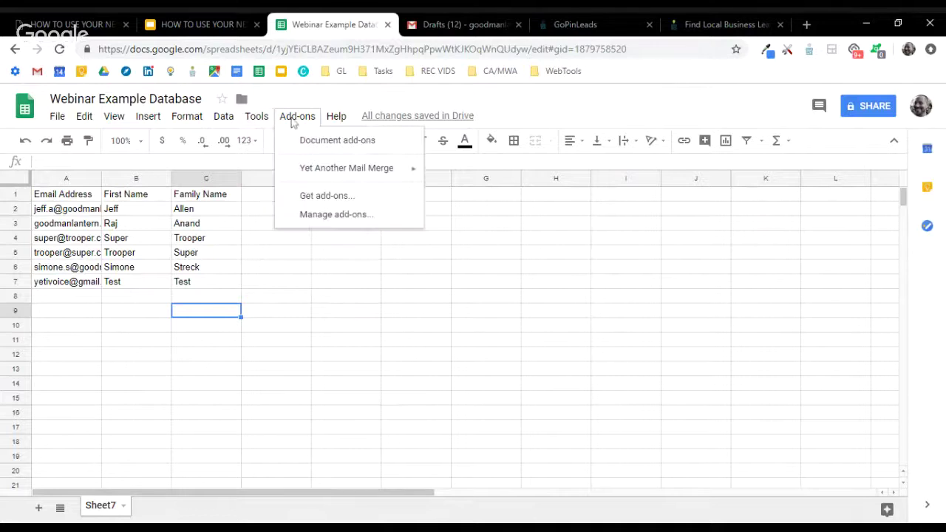
{"action": "mouse_move", "coordinate": [339, 176]}
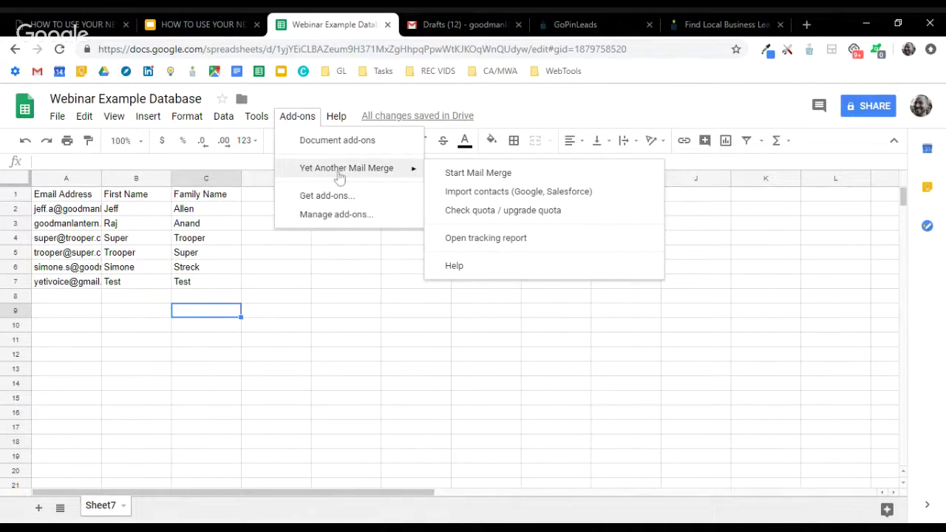
{"action": "left_click", "coordinate": [319, 95]}
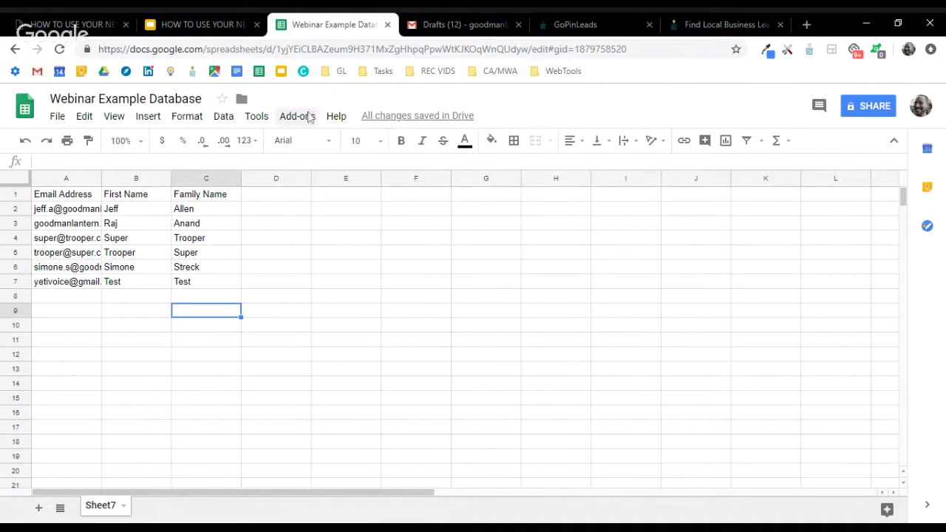
{"action": "left_click", "coordinate": [309, 118]}
{"action": "mouse_move", "coordinate": [332, 171]}
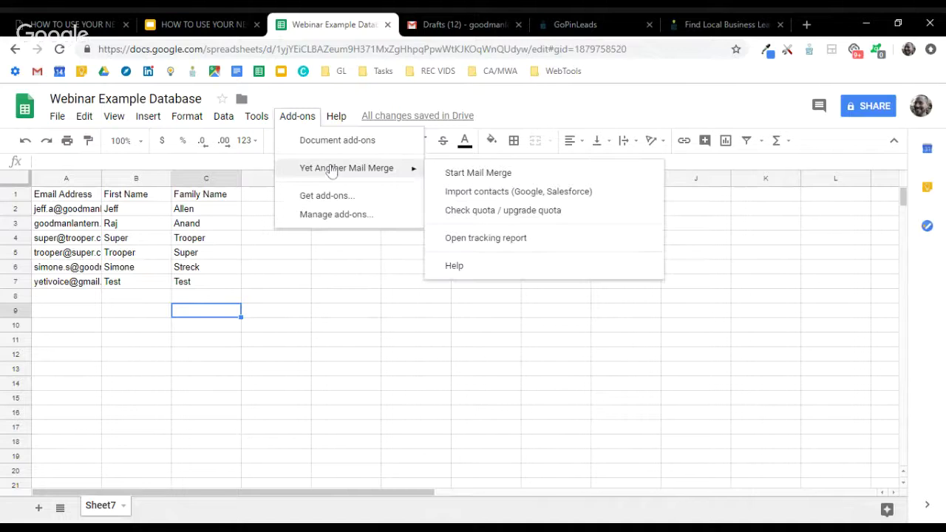
{"action": "left_click", "coordinate": [504, 180]}
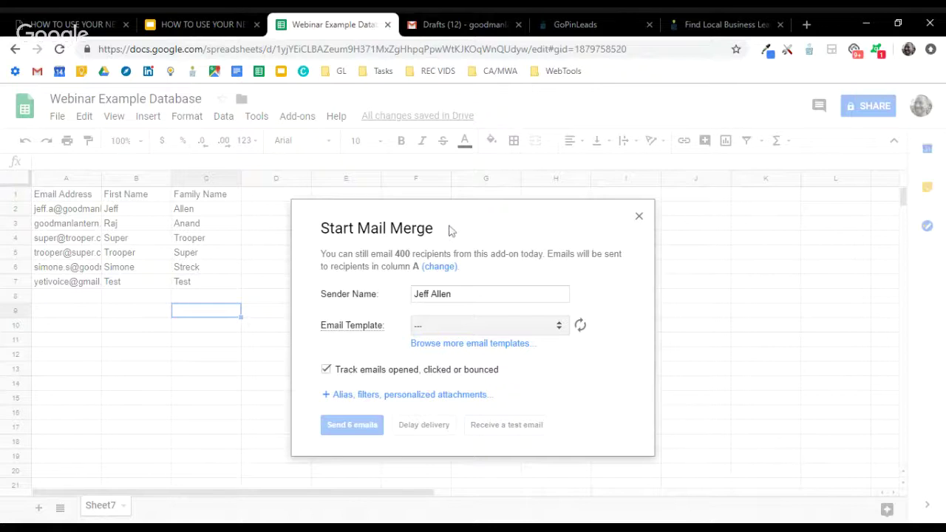
Examine the mail merge's daily recipient quota, its recipient column and the Sender Name field.
{"action": "left_click_drag", "start_coordinate": [322, 255], "coordinate": [538, 273]}
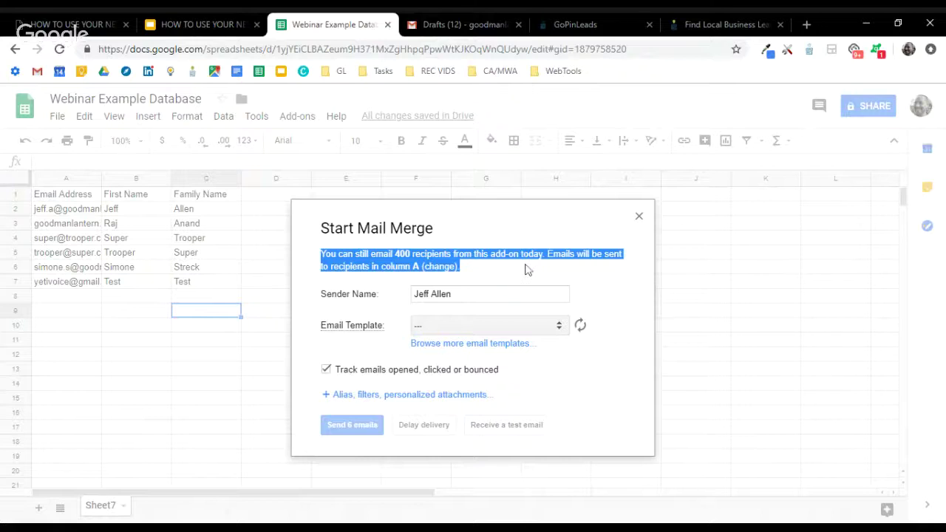
{"action": "left_click", "coordinate": [486, 267]}
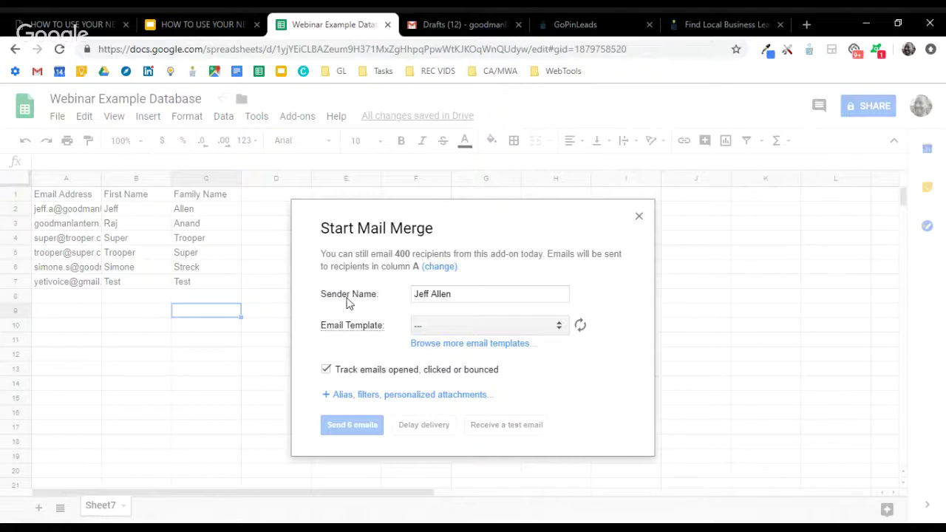
{"action": "left_click", "coordinate": [452, 294]}
{"action": "type", "text": "k"}
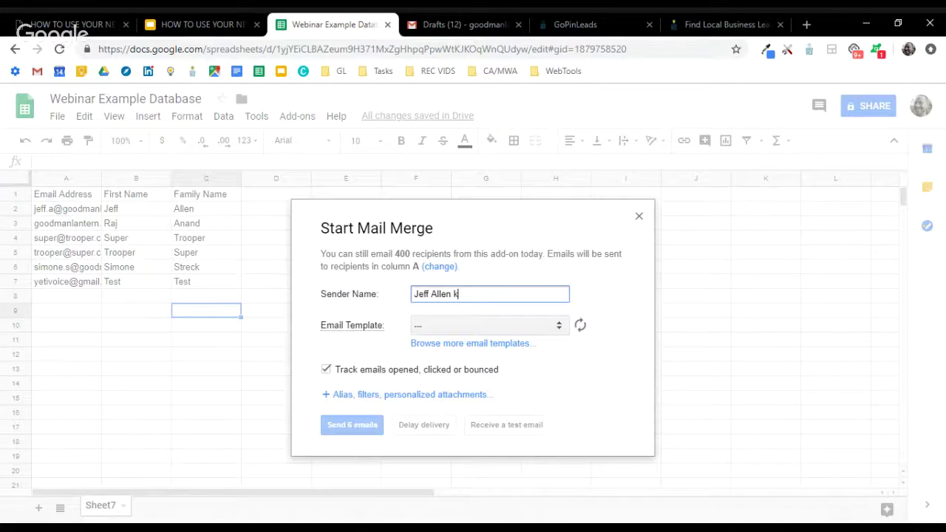
{"action": "key", "text": "BackSpace"}
{"action": "left_click", "coordinate": [600, 297]}
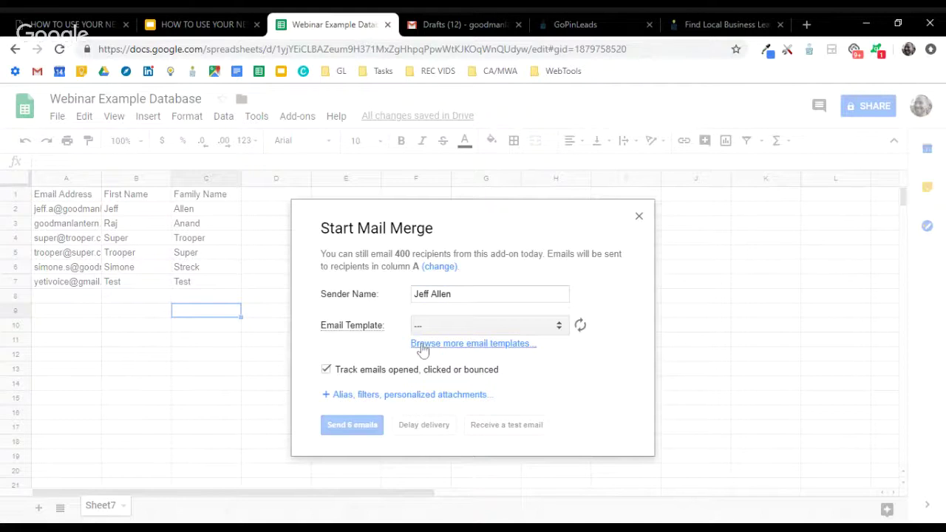
Choose Webinar First Name Draft as the email template and send a test email to the own inbox.
{"action": "mouse_move", "coordinate": [359, 335]}
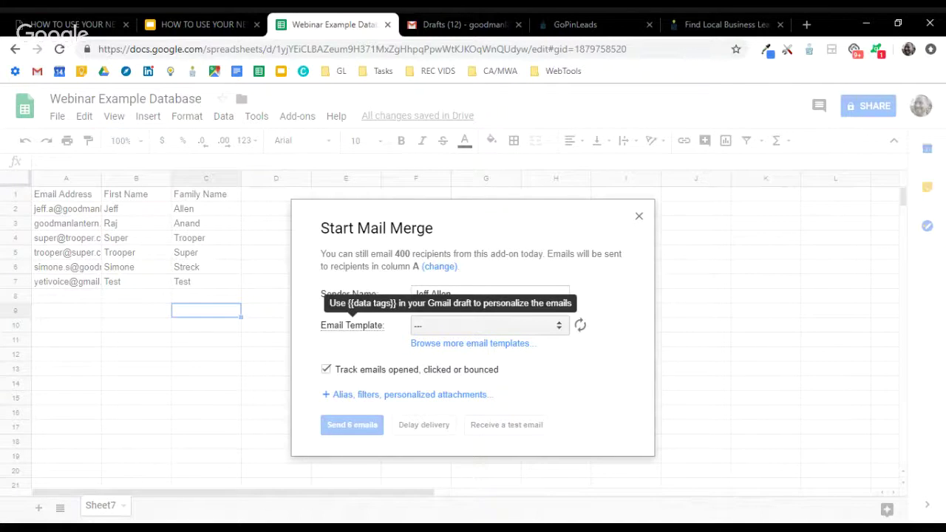
{"action": "left_click", "coordinate": [560, 330]}
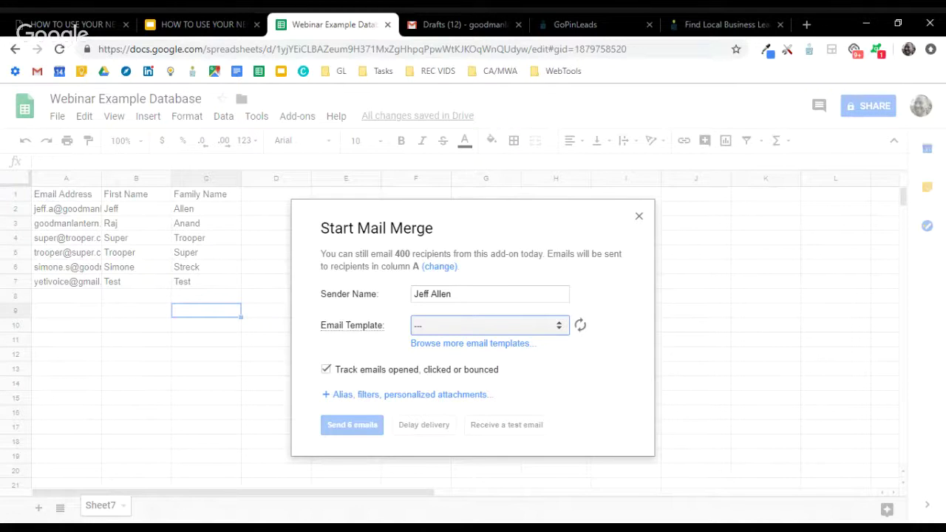
{"action": "left_click", "coordinate": [471, 339]}
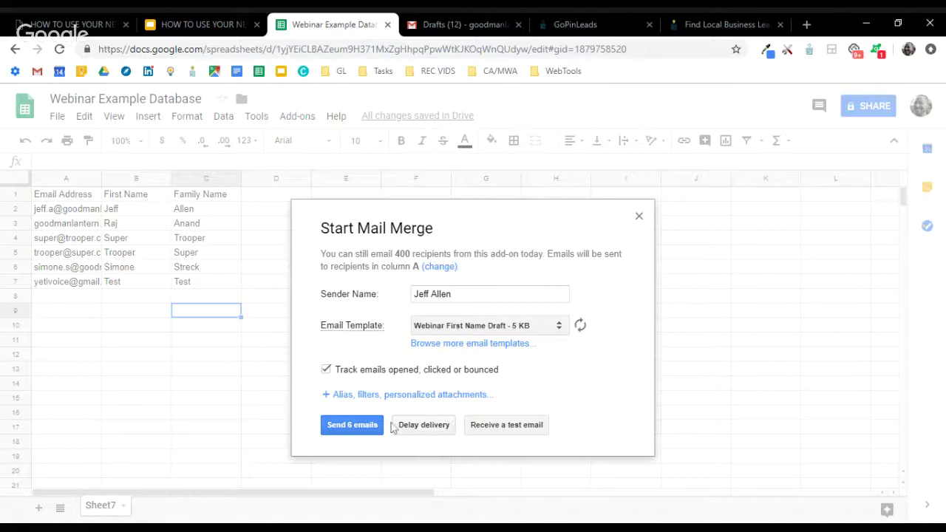
{"action": "left_click", "coordinate": [495, 431]}
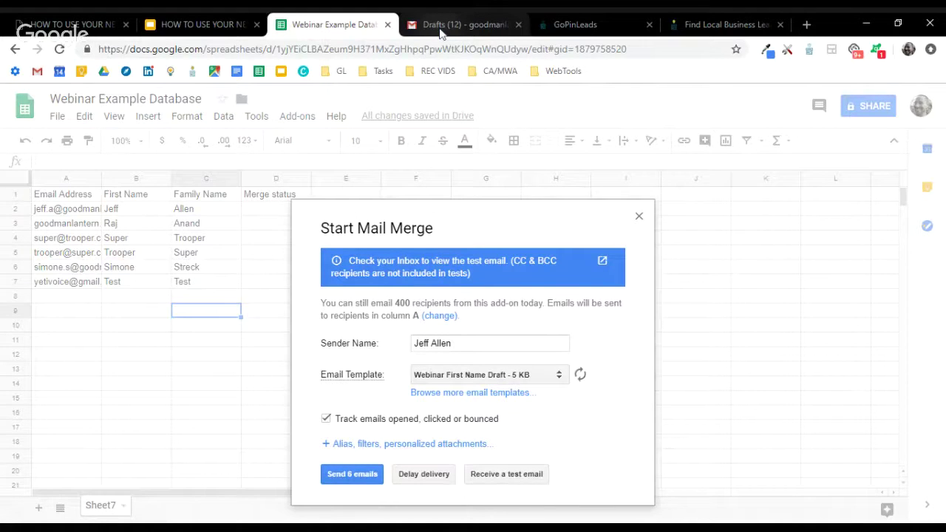
Open the received test email in Gmail, check the personalised first name in its greeting, and close it.
{"action": "left_click", "coordinate": [441, 28]}
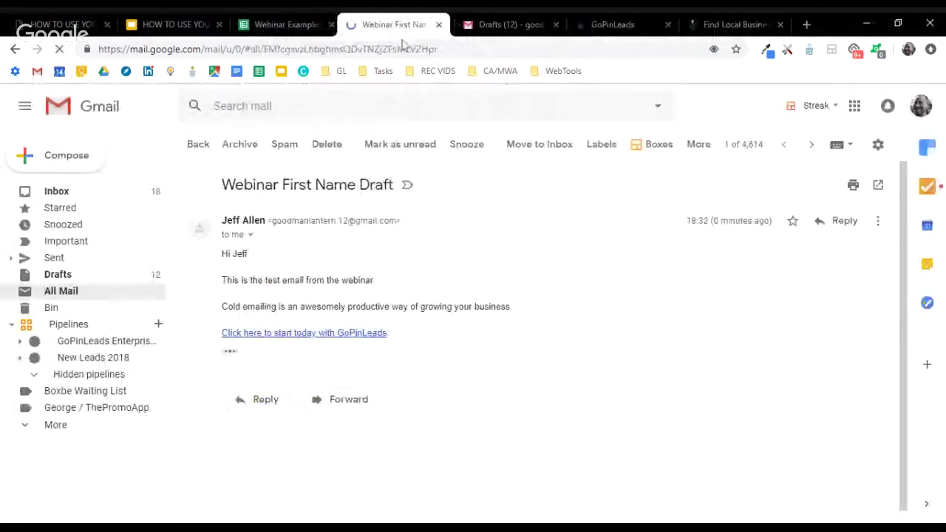
{"action": "double_click", "coordinate": [241, 254]}
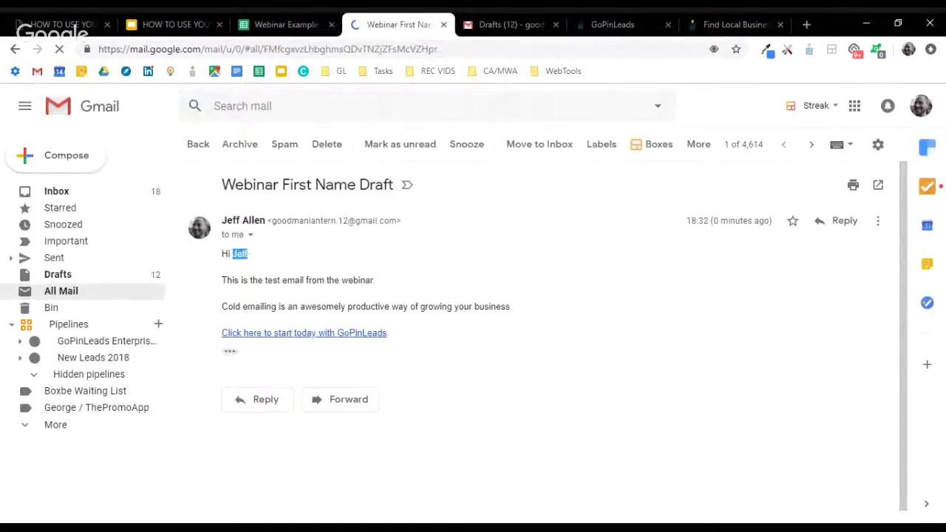
{"action": "left_click", "coordinate": [271, 25]}
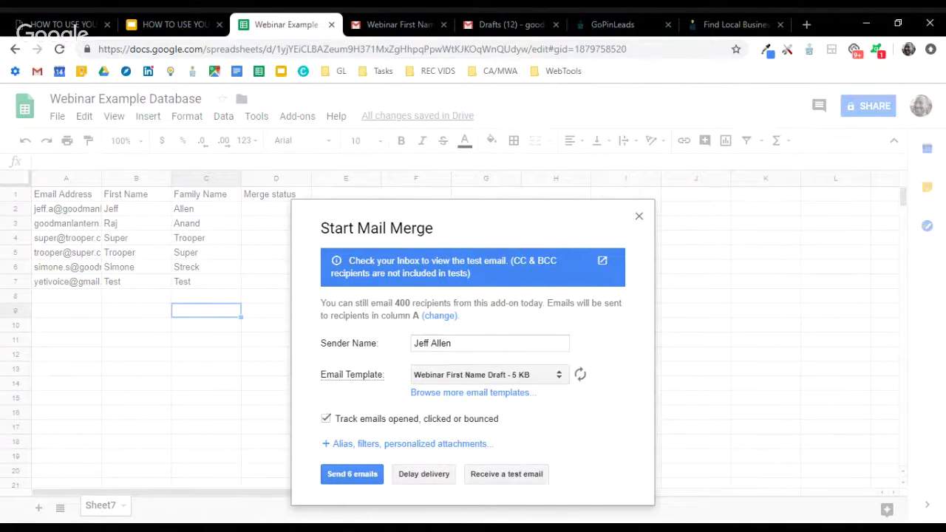
{"action": "left_click", "coordinate": [387, 26]}
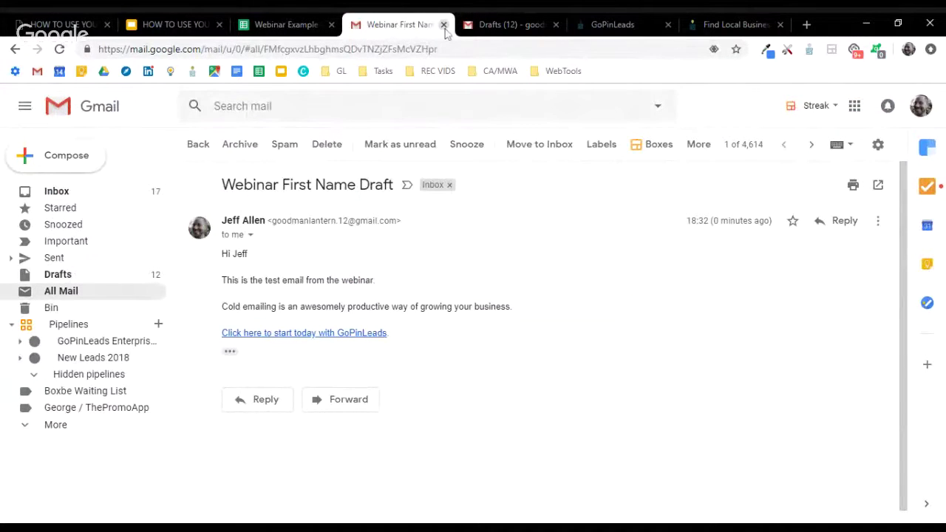
{"action": "left_click", "coordinate": [444, 26]}
Send the mail merge to the six recipients in the Webinar Example Database and dismiss the sending summary.
{"action": "left_click", "coordinate": [322, 29]}
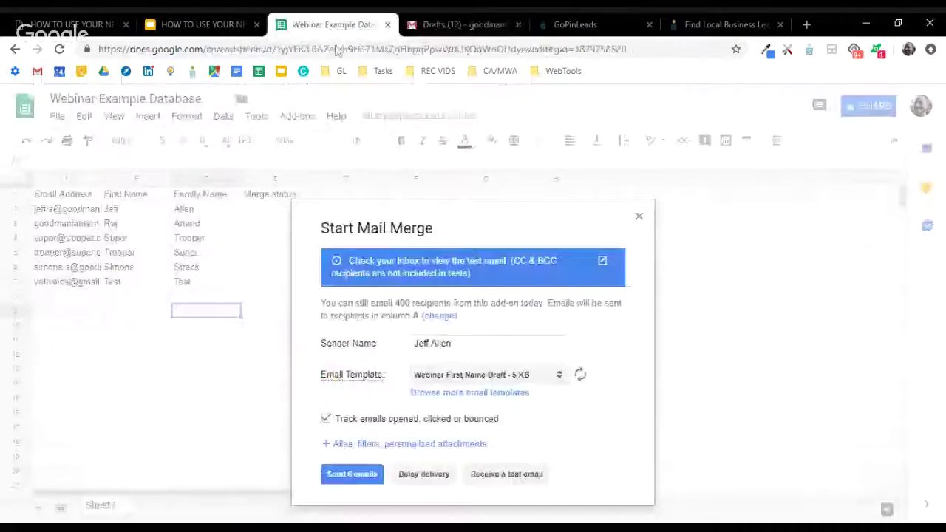
{"action": "left_click", "coordinate": [338, 477]}
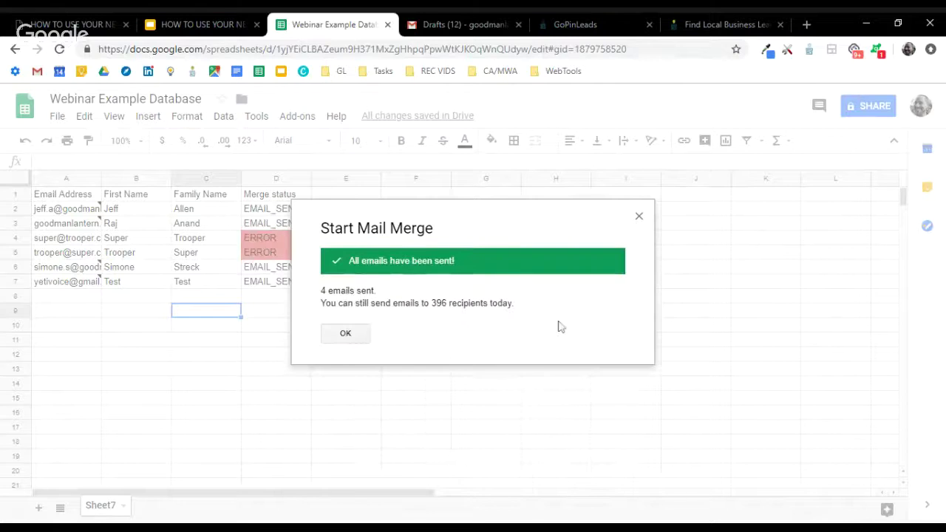
{"action": "triple_click", "coordinate": [362, 291]}
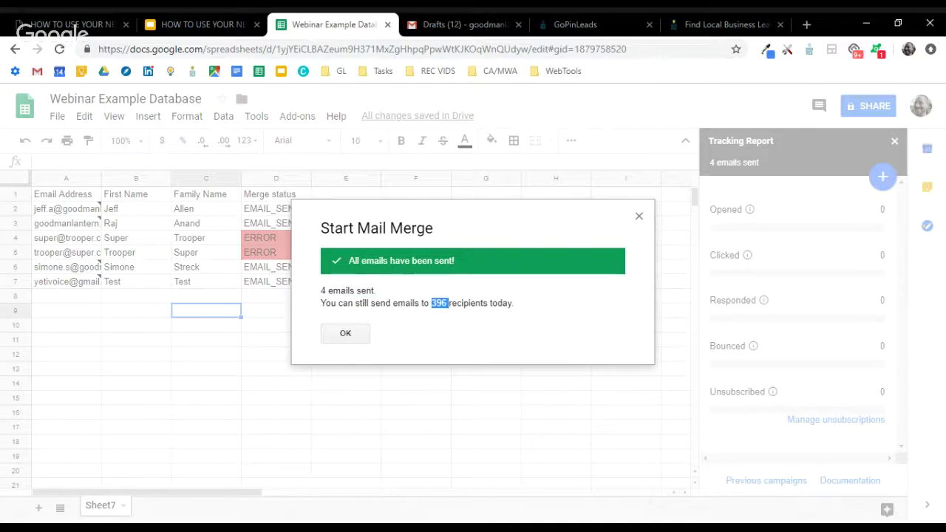
{"action": "triple_click", "coordinate": [438, 303]}
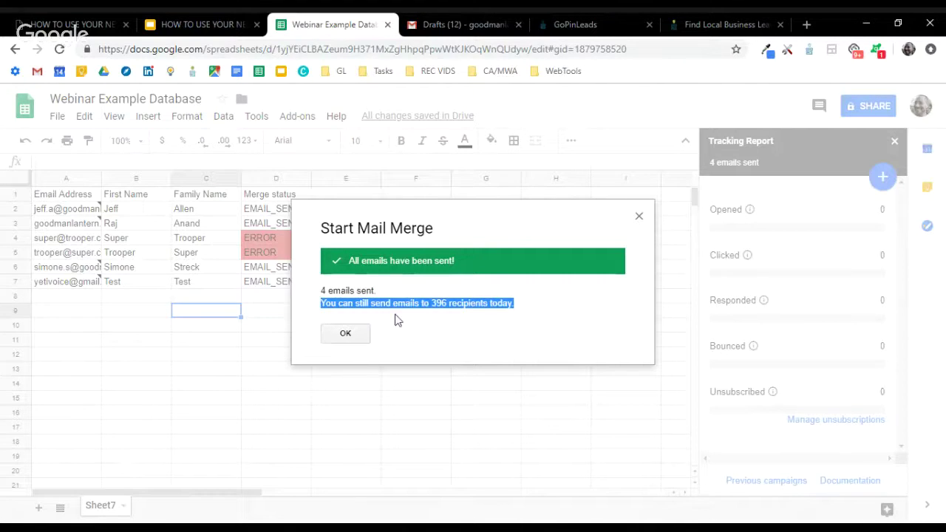
{"action": "left_click", "coordinate": [345, 334]}
Monitor the Merge status column for rows 2 to 7, paying attention to rows 4 and 5.
{"action": "left_click", "coordinate": [330, 345]}
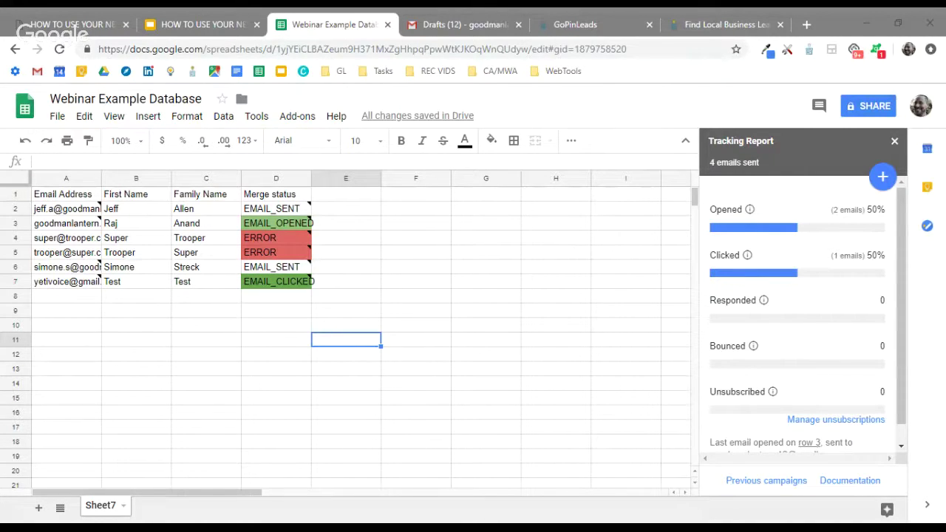
{"action": "left_click", "coordinate": [266, 358]}
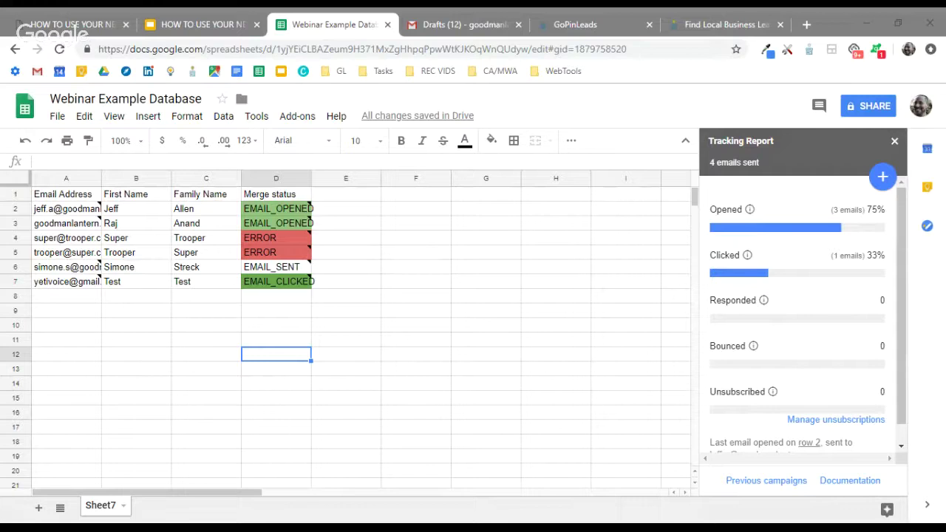
{"action": "left_click", "coordinate": [186, 341]}
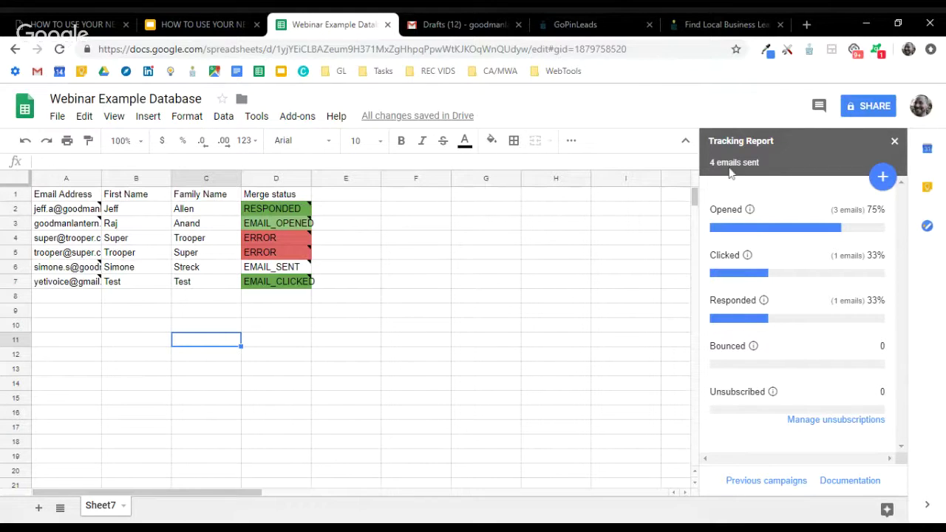
{"action": "left_click_drag", "start_coordinate": [337, 237], "coordinate": [337, 258]}
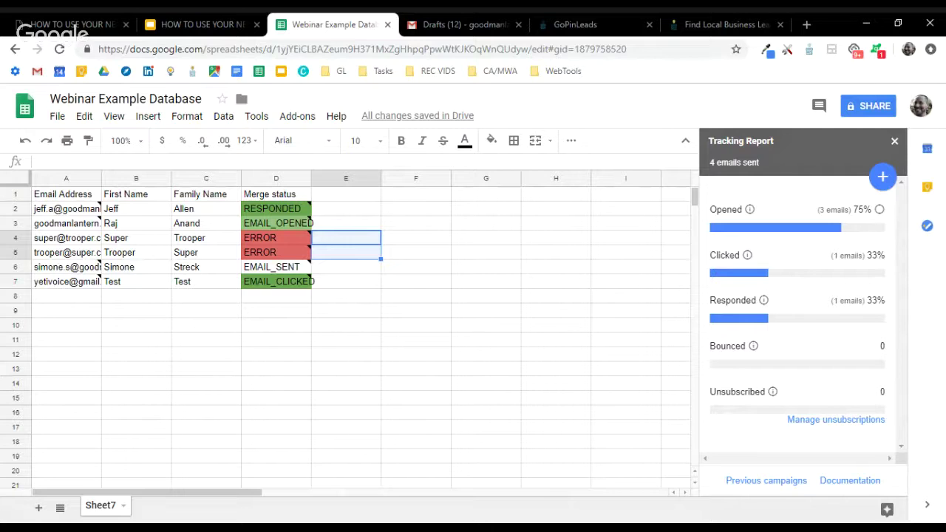
Examine the Opened and Clicked figures in the Tracking Report and compare them with the recipients' merge statuses.
{"action": "left_click_drag", "start_coordinate": [853, 209], "coordinate": [872, 210]}
{"action": "triple_click", "coordinate": [861, 210]}
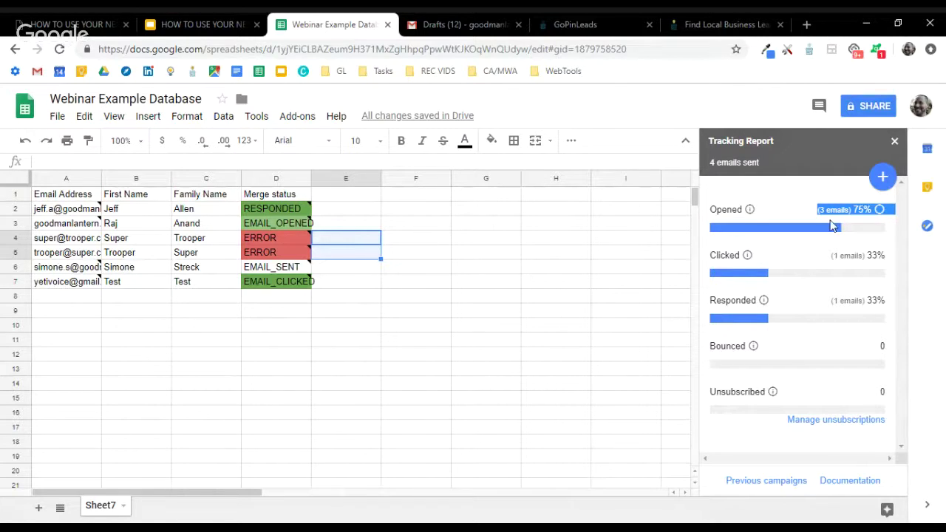
{"action": "left_click", "coordinate": [828, 273]}
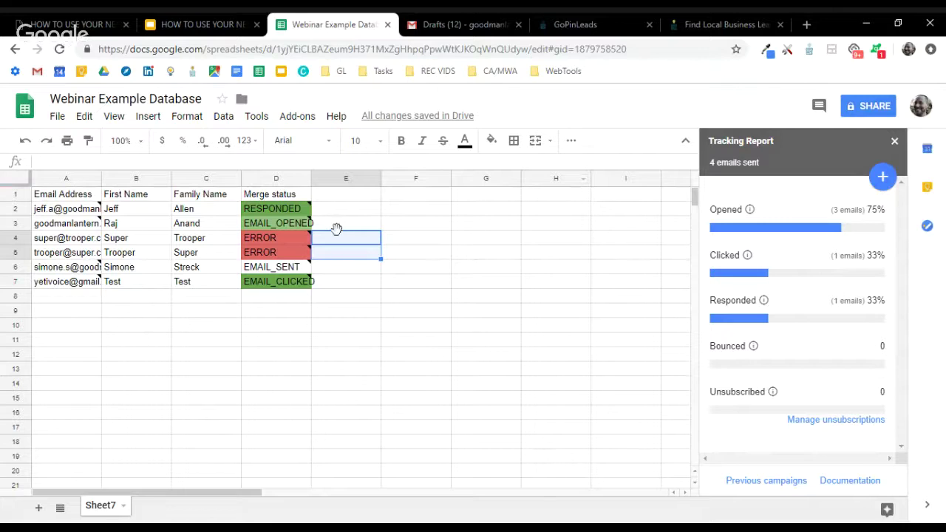
{"action": "left_click", "coordinate": [328, 271]}
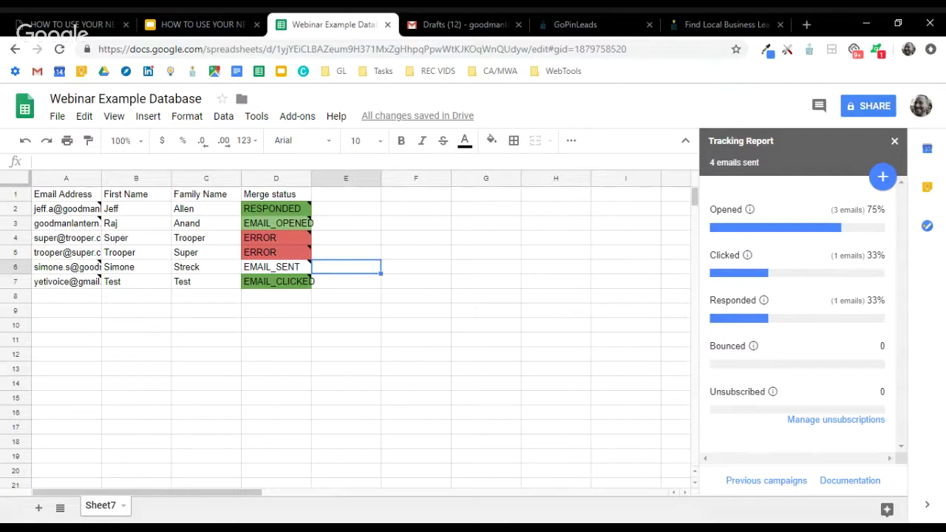
Go through the Merge status entries in rows 3 to 7 and check them against the Tracking Report's Clicked and Responded figures.
{"action": "key", "text": "Up"}
{"action": "key", "text": "Up"}
{"action": "key", "text": "Up"}
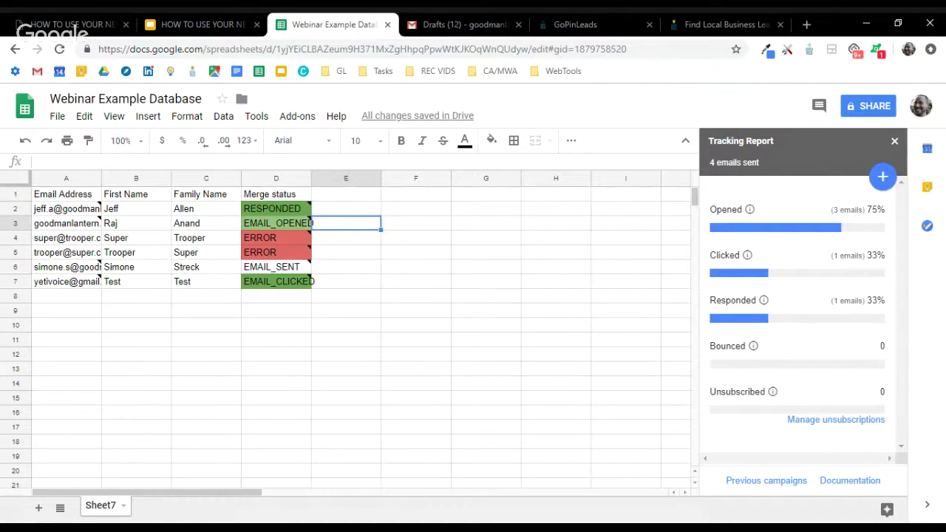
{"action": "key", "text": "Down"}
{"action": "key", "text": "Down"}
{"action": "key", "text": "Down"}
{"action": "key", "text": "Down"}
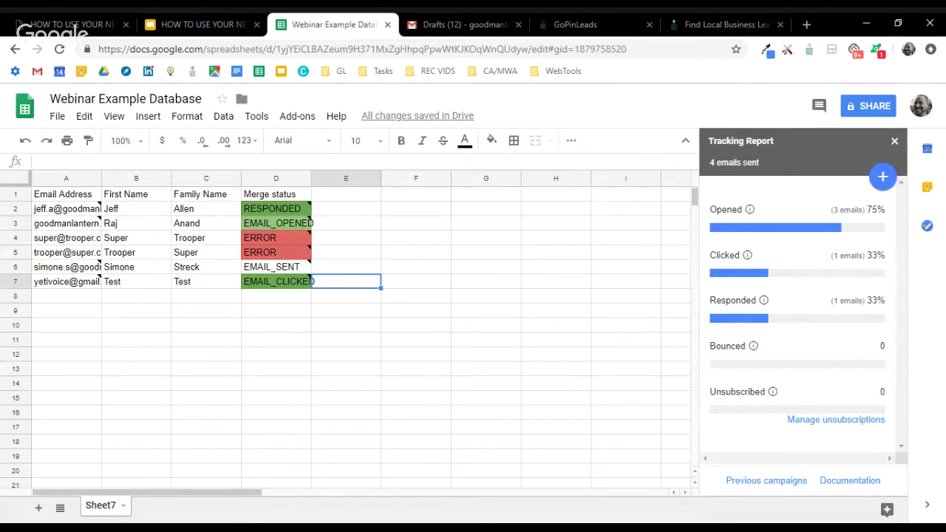
{"action": "key", "text": "Up"}
{"action": "key", "text": "Up"}
{"action": "key", "text": "Up"}
{"action": "key", "text": "Up"}
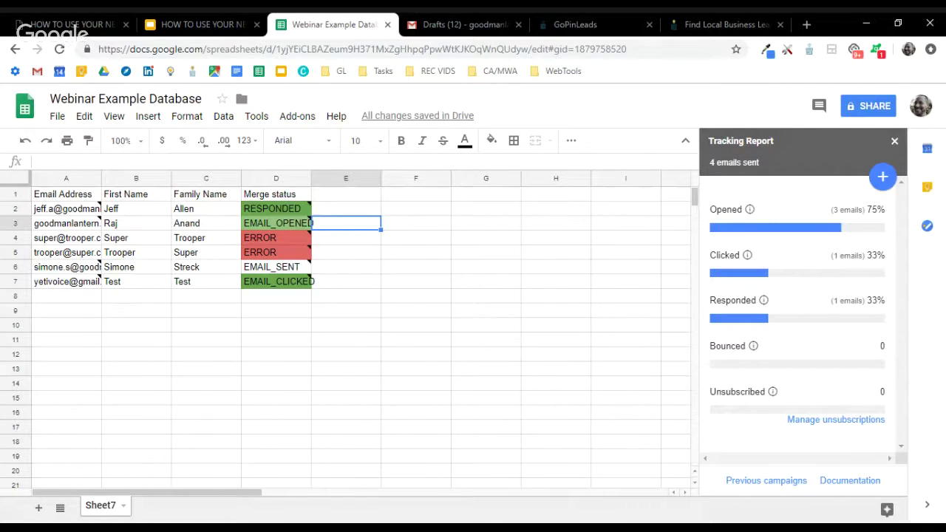
{"action": "key", "text": "Down"}
{"action": "key", "text": "Down"}
{"action": "key", "text": "Down"}
{"action": "key", "text": "Down"}
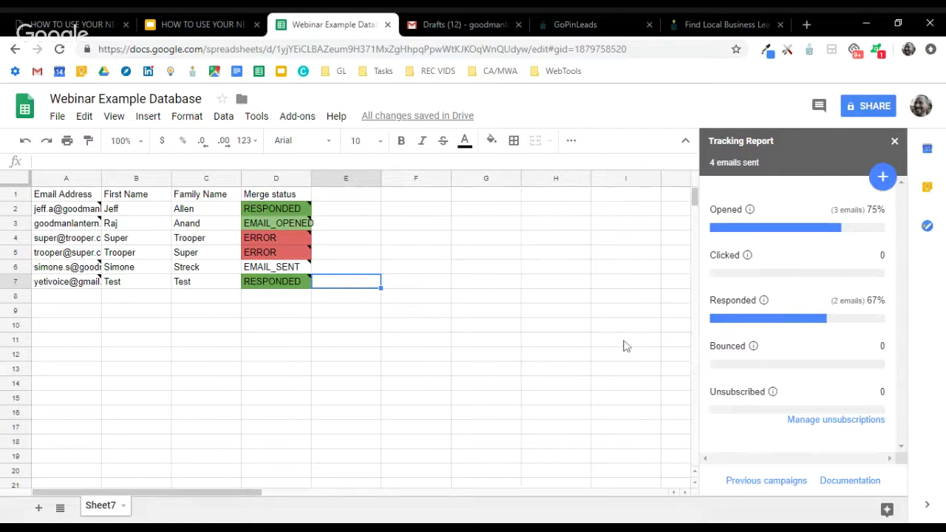
{"action": "left_click", "coordinate": [343, 298]}
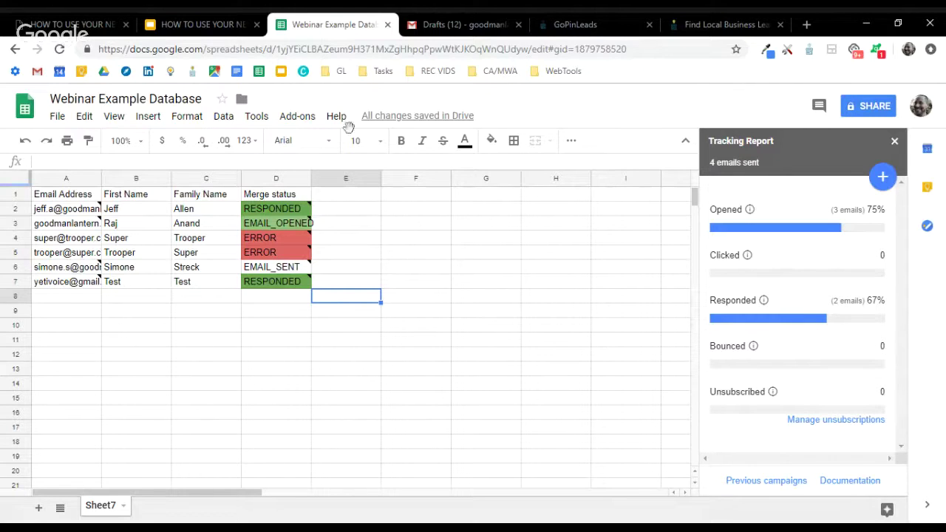
Switch to the HOW TO USE YOUR NEW LEADS presentation in Google Slides and start presenting it from slide 38.
{"action": "left_click", "coordinate": [209, 29]}
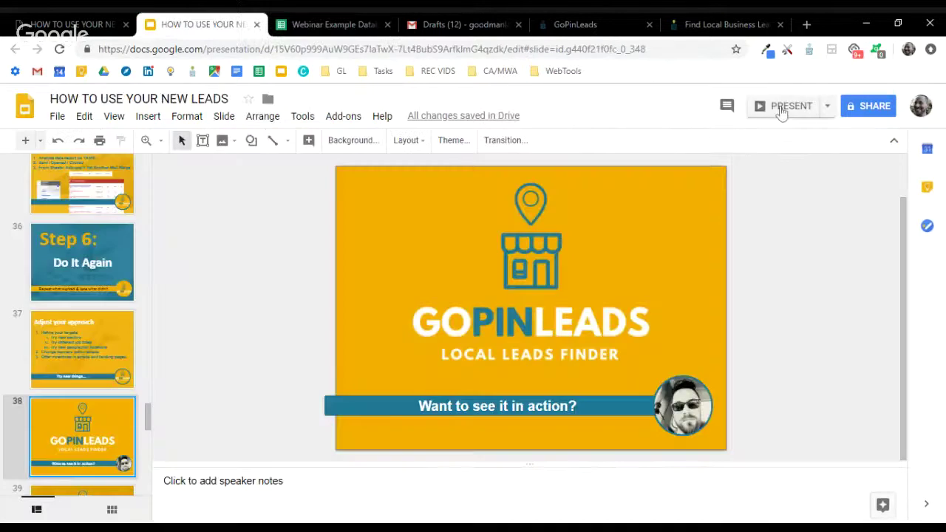
{"action": "left_click", "coordinate": [781, 106]}
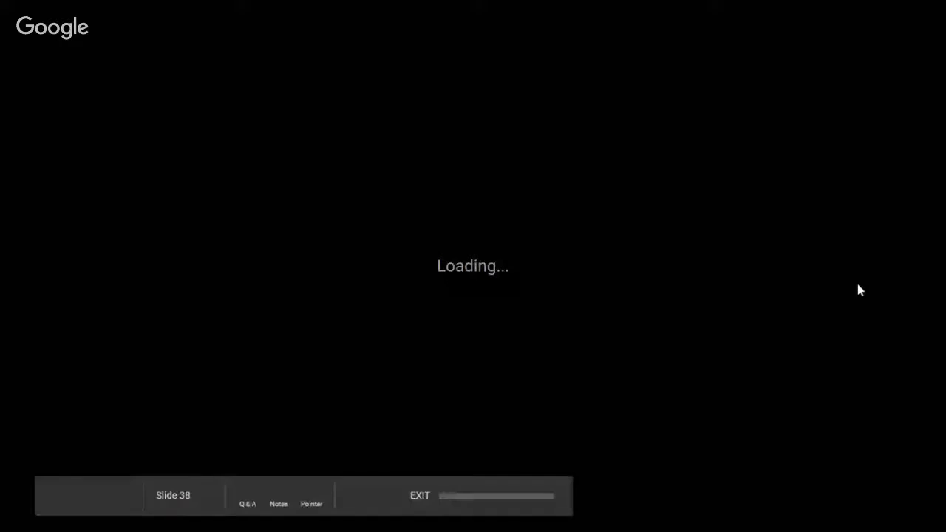